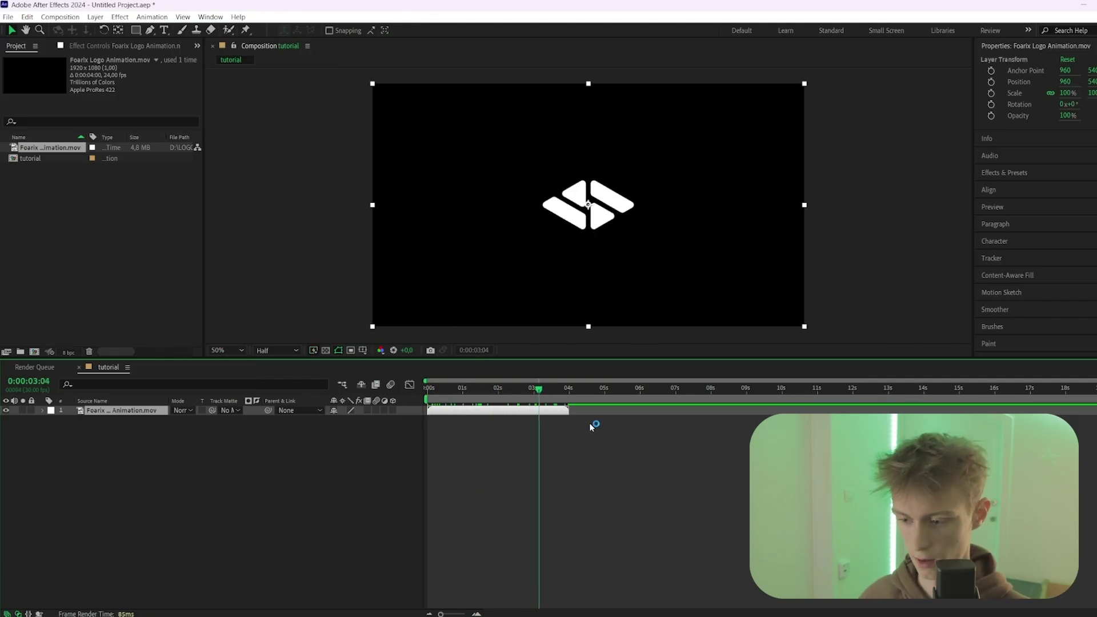
Keyframe the logo's Scale at 100% on 3:08 and 0% on 3:28.
scroll(583, 424, "up", 2)
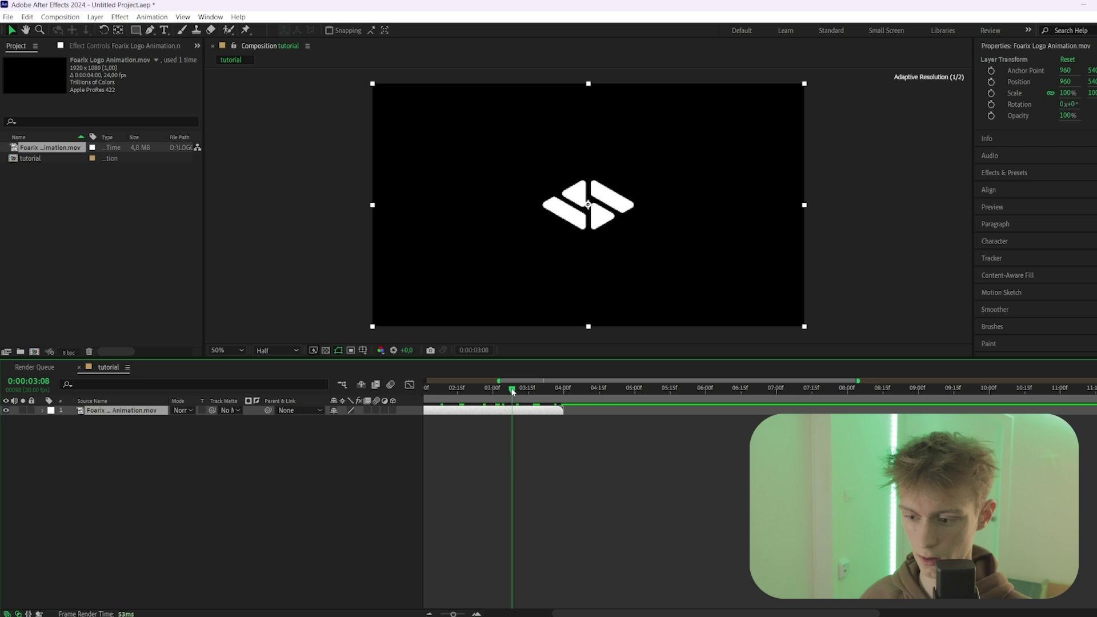
key("alt+shift+s")
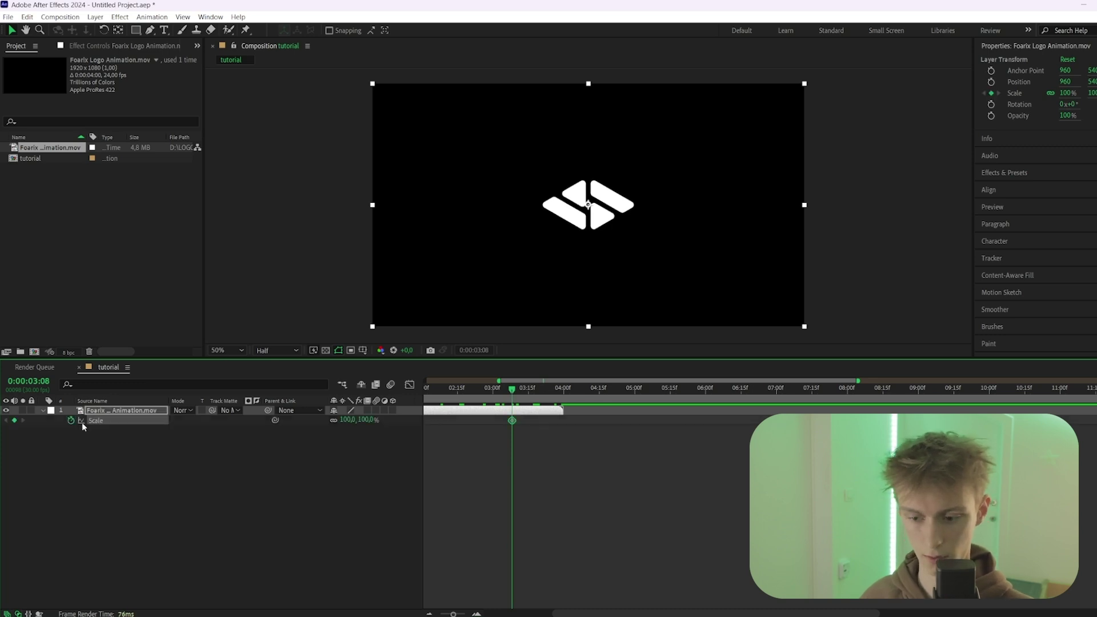
left_click_drag(528, 386, 560, 388)
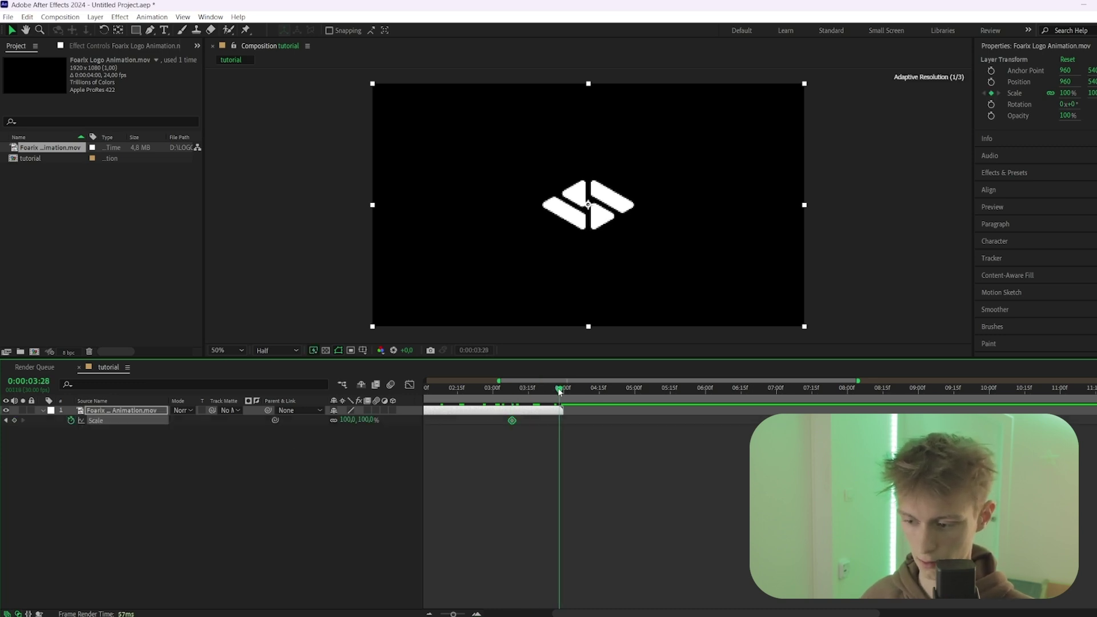
left_click(347, 420)
type("0")
key("Return")
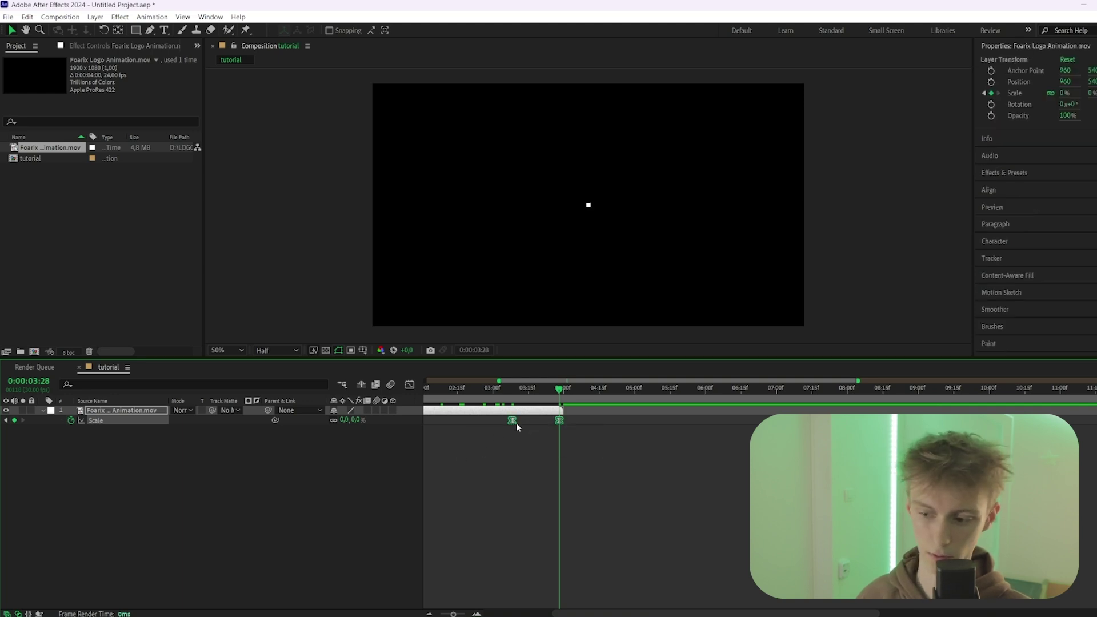
Ease both Scale keyframes in the Graph Editor's value graph, then preview the shrinking logo.
left_click_drag(526, 418, 492, 445)
left_click(410, 385)
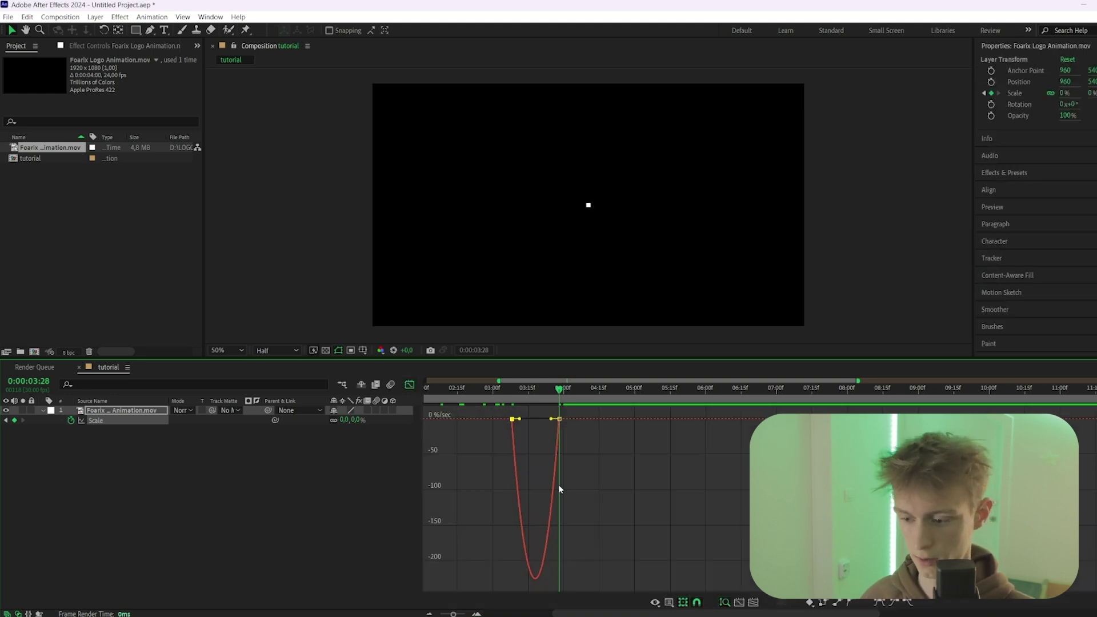
left_click(508, 462)
scroll(508, 462, "up", 1)
right_click(503, 440)
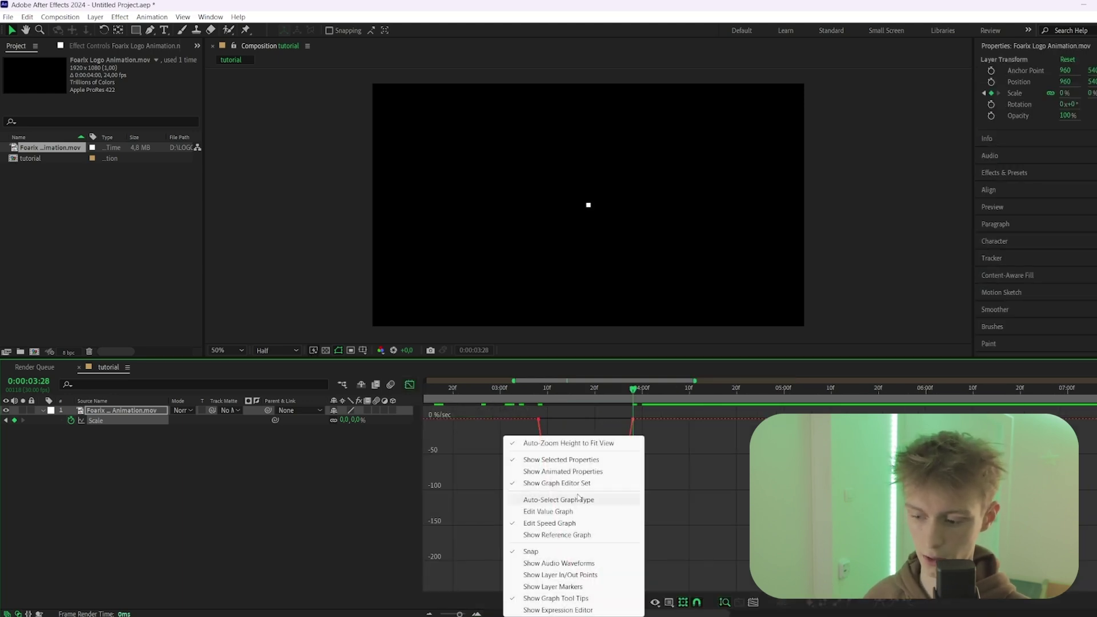
left_click(546, 511)
left_click_drag(570, 420, 602, 420)
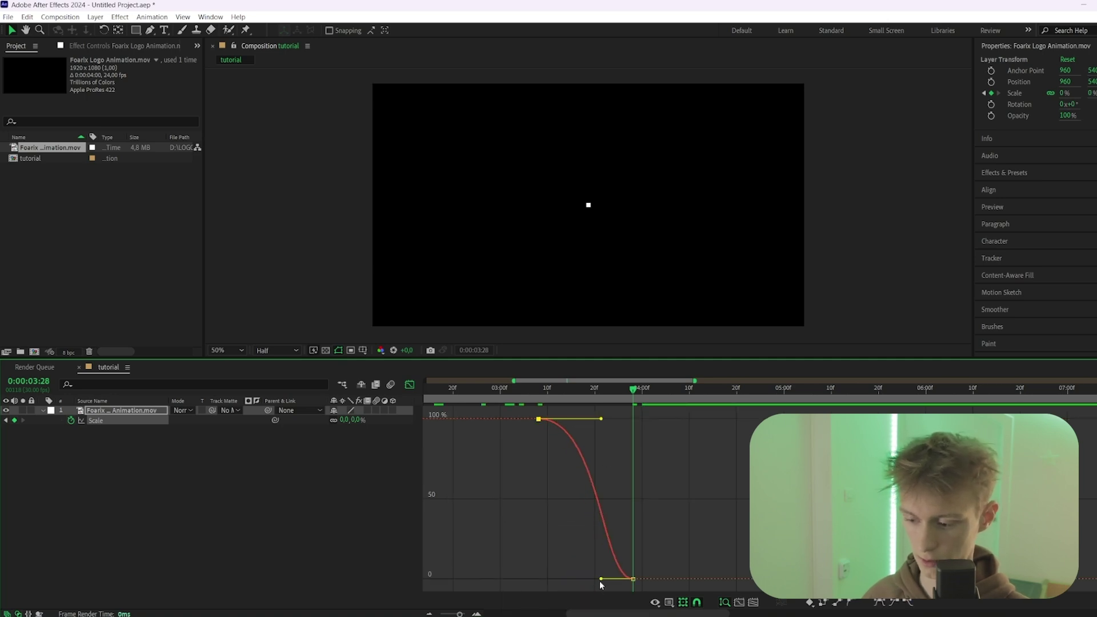
left_click_drag(601, 579, 626, 428)
key("space")
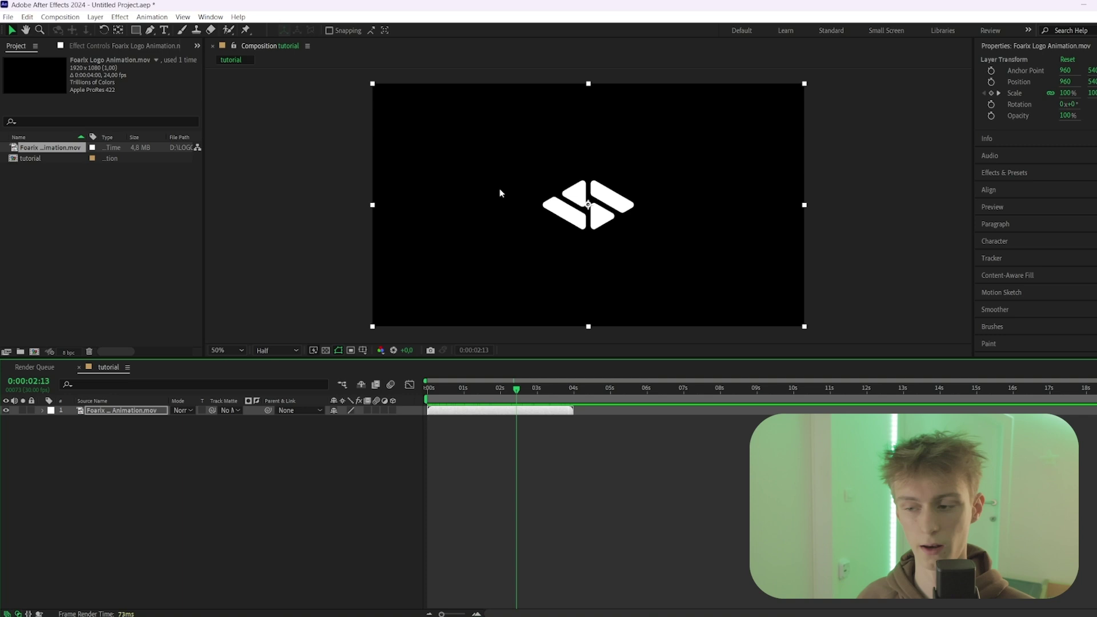
Add a black solid named 'Lens Flare' at the start of the composition.
left_click_drag(517, 389, 410, 417)
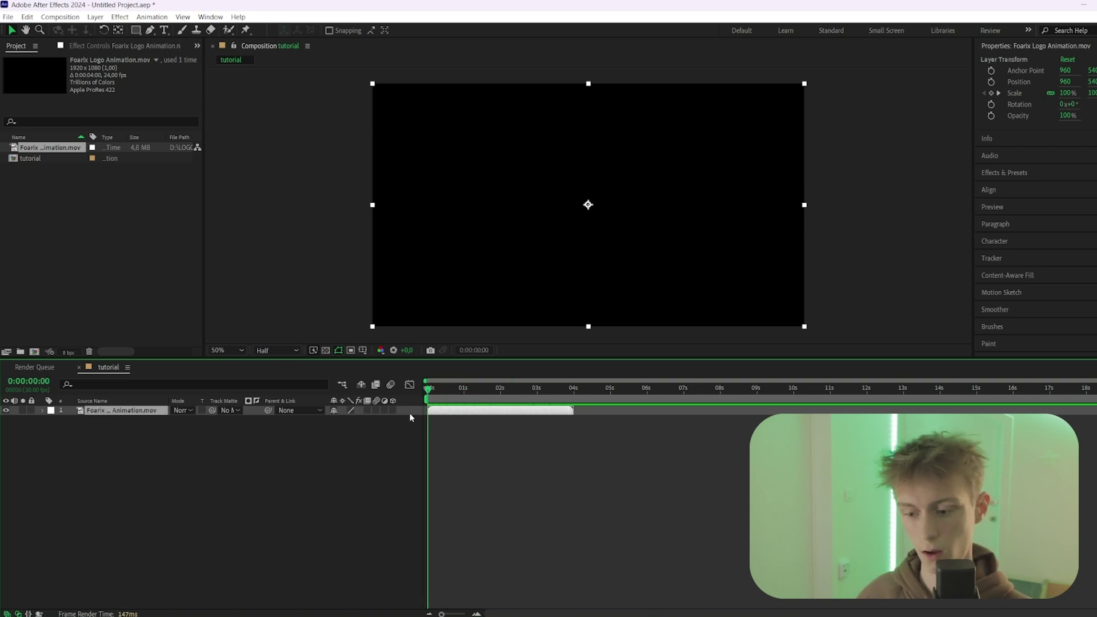
key("ctrl+y")
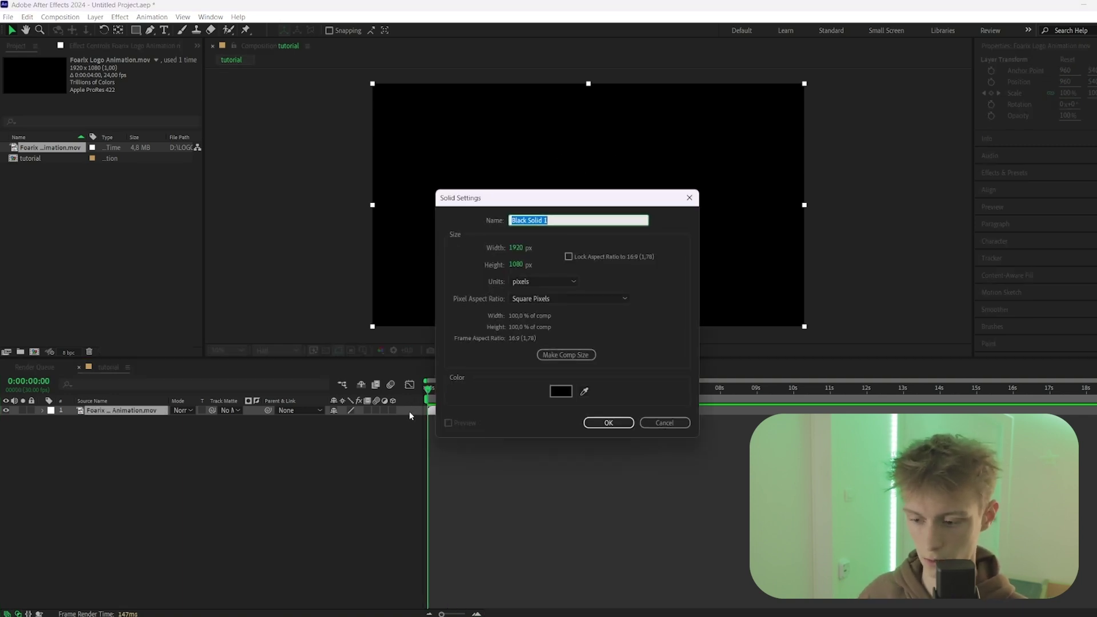
left_click(648, 424)
right_click(408, 413)
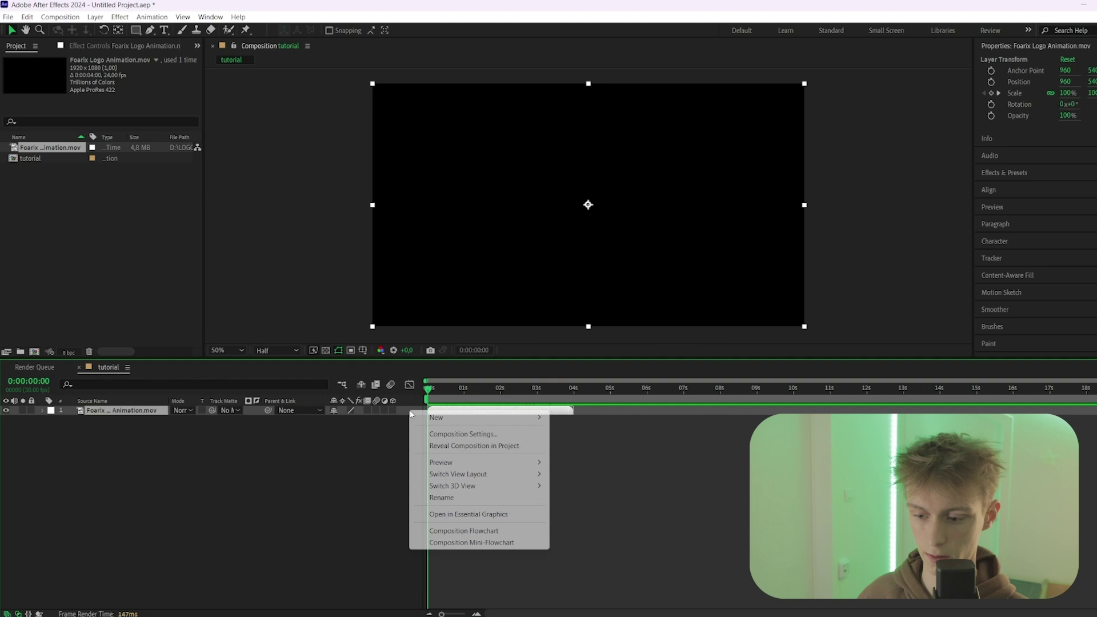
mouse_move(457, 417)
left_click(593, 445)
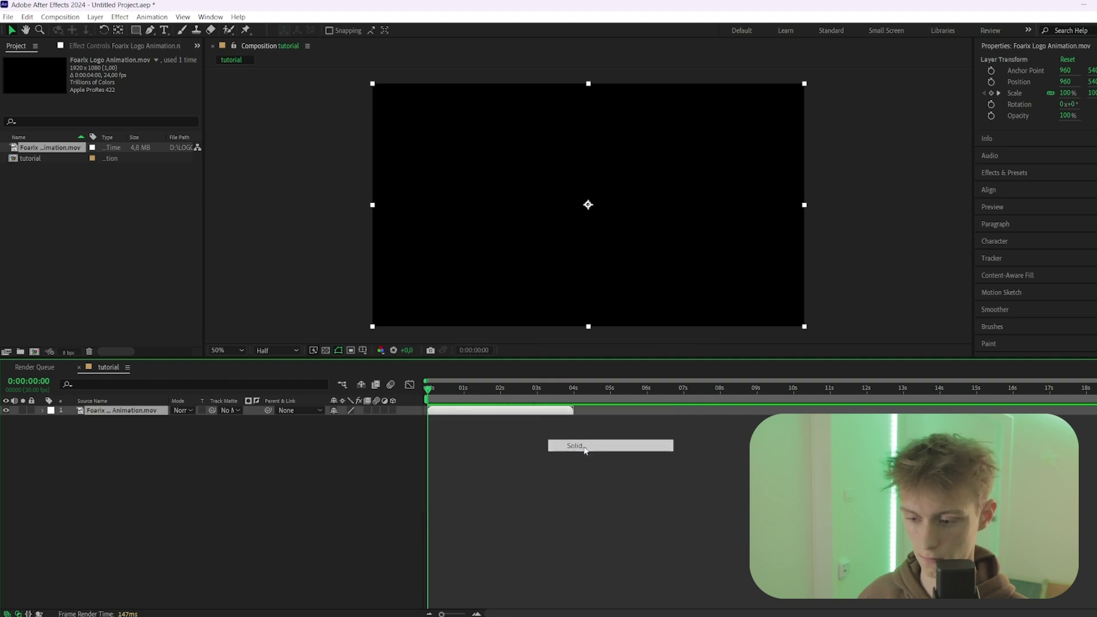
type("Lens")
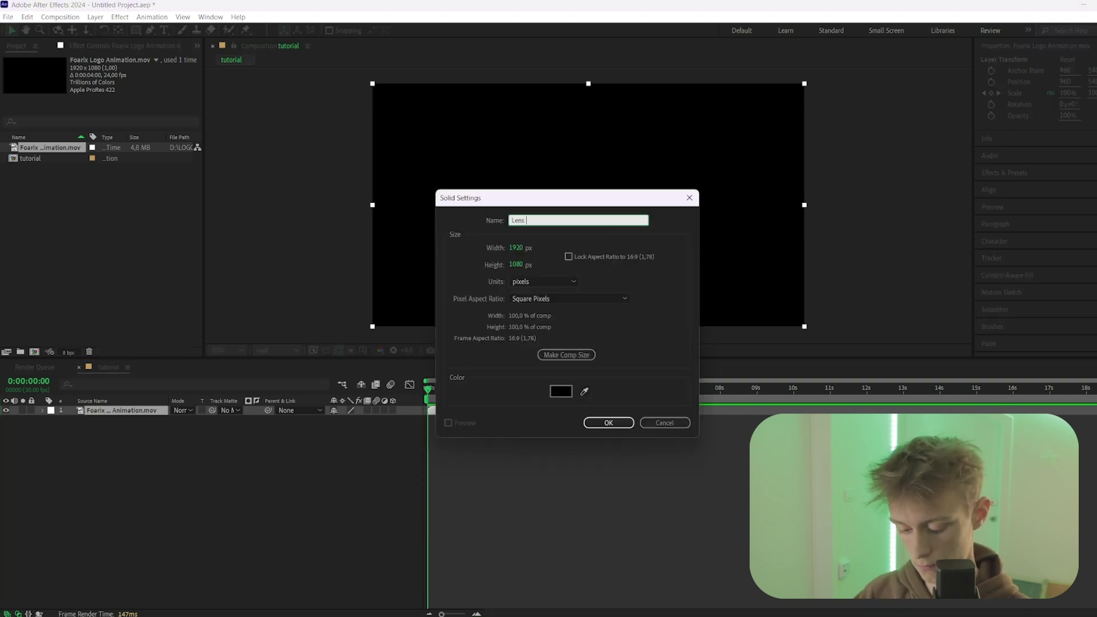
type("Flare")
key("Return")
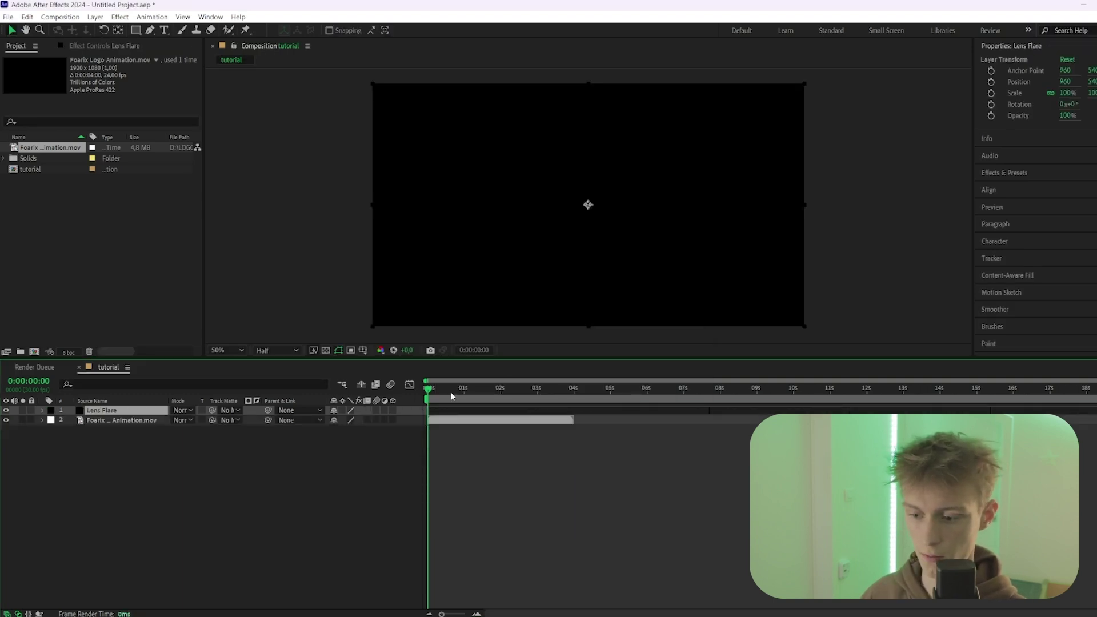
Trim the Lens Flare layer to end at 4:00 by splitting and deleting the remainder.
left_click_drag(456, 392, 573, 394)
scroll(599, 421, "up", 3)
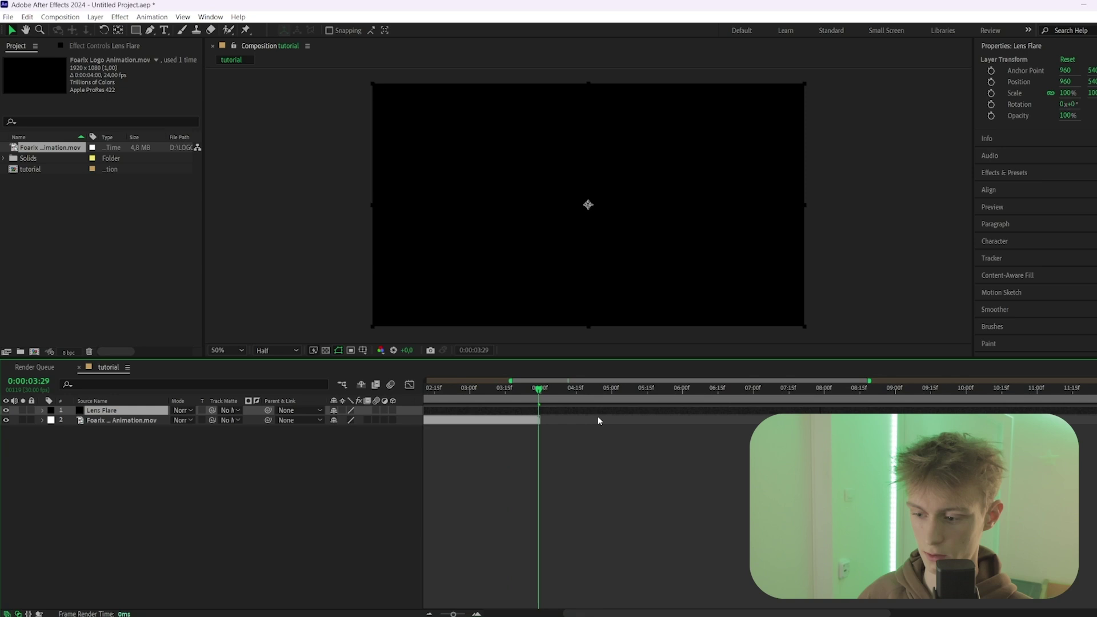
scroll(599, 421, "up", 1)
left_click_drag(482, 392, 485, 393)
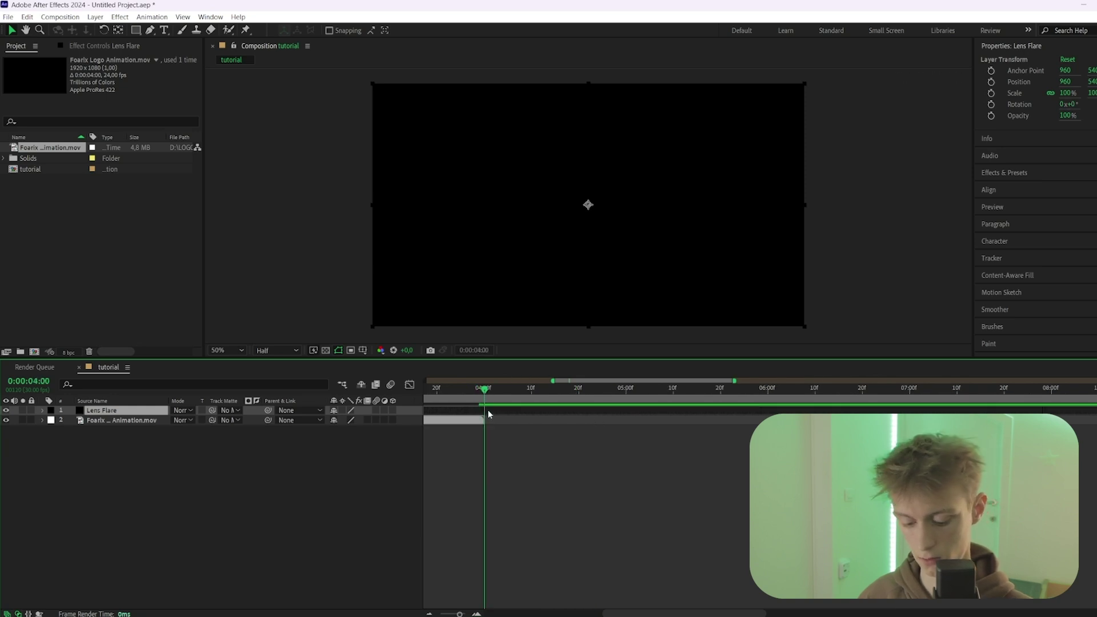
key("ctrl+shift+d")
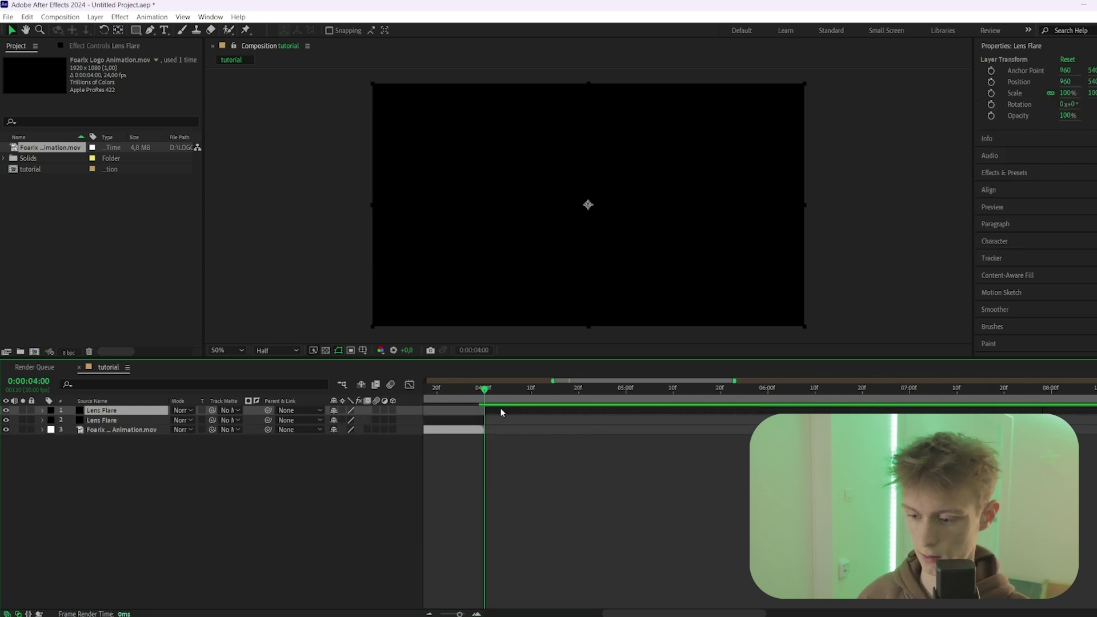
key("Delete")
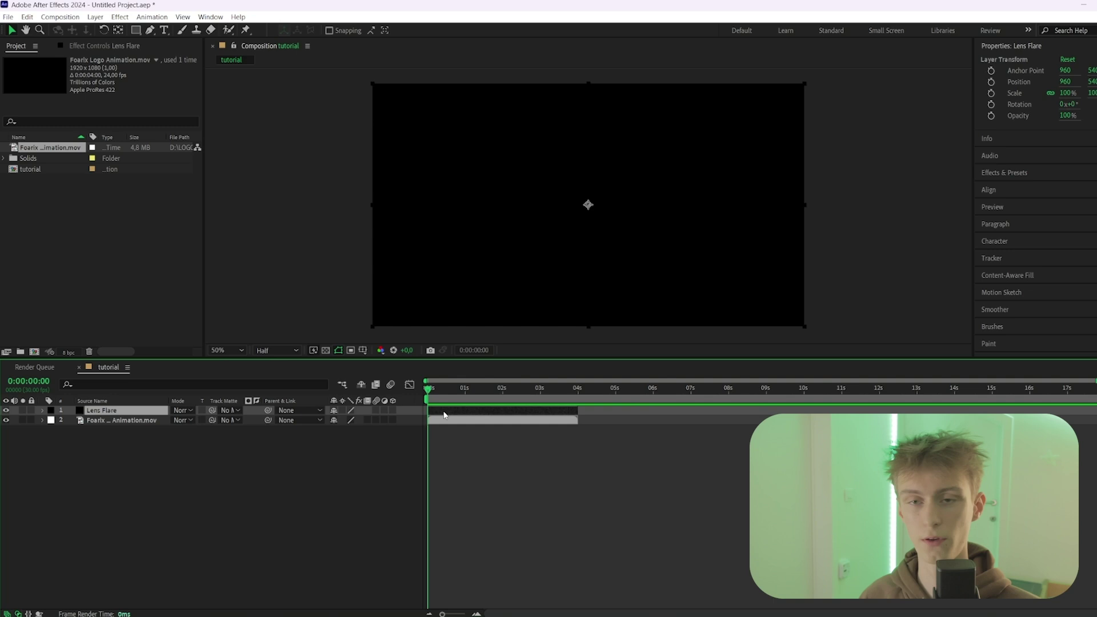
left_click(445, 415)
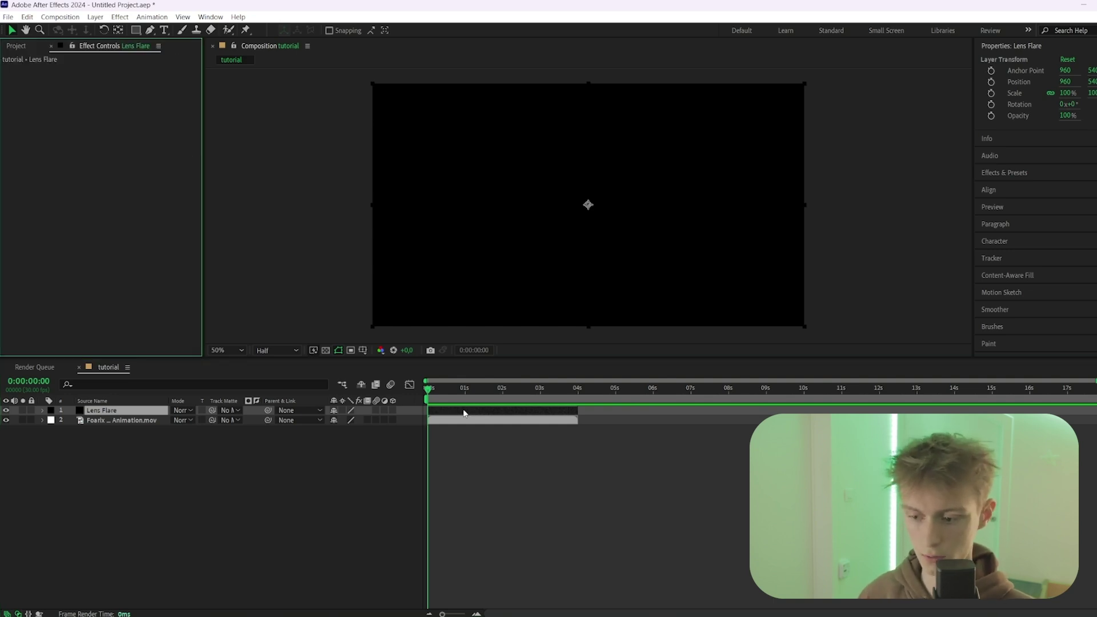
key("ctrl+space")
type("lens")
key("Down")
key("Down")
key("Return")
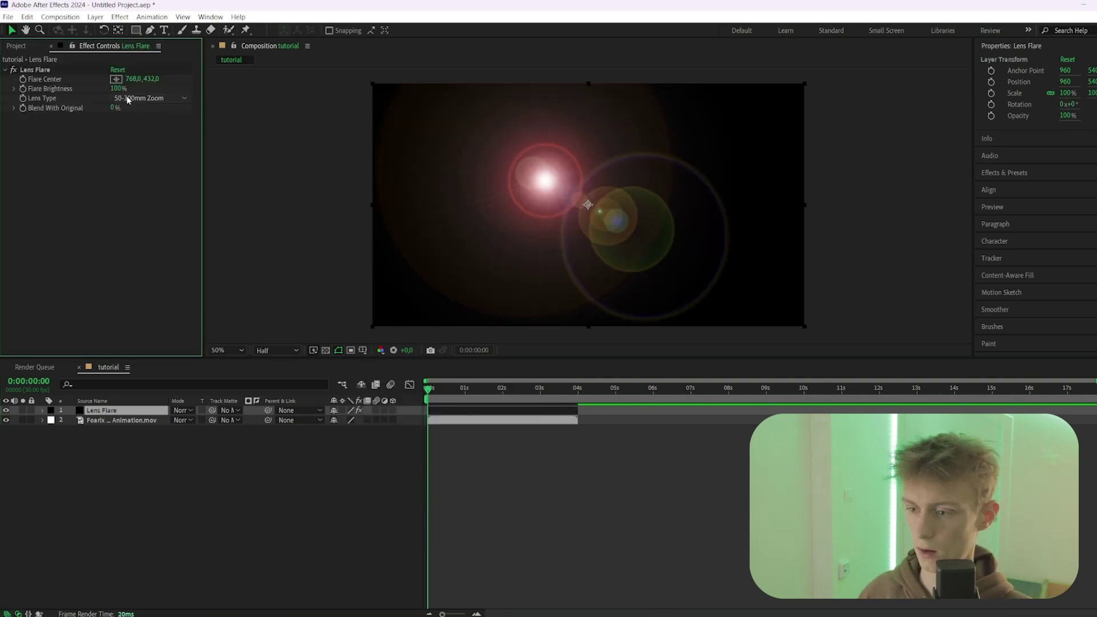
left_click(128, 99)
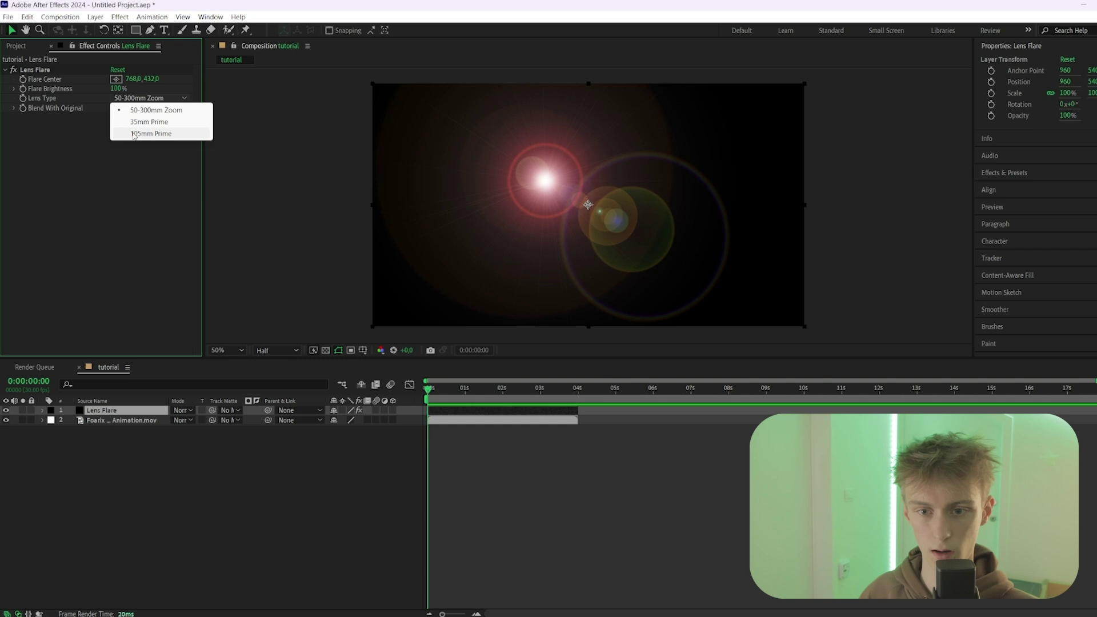
left_click(150, 122)
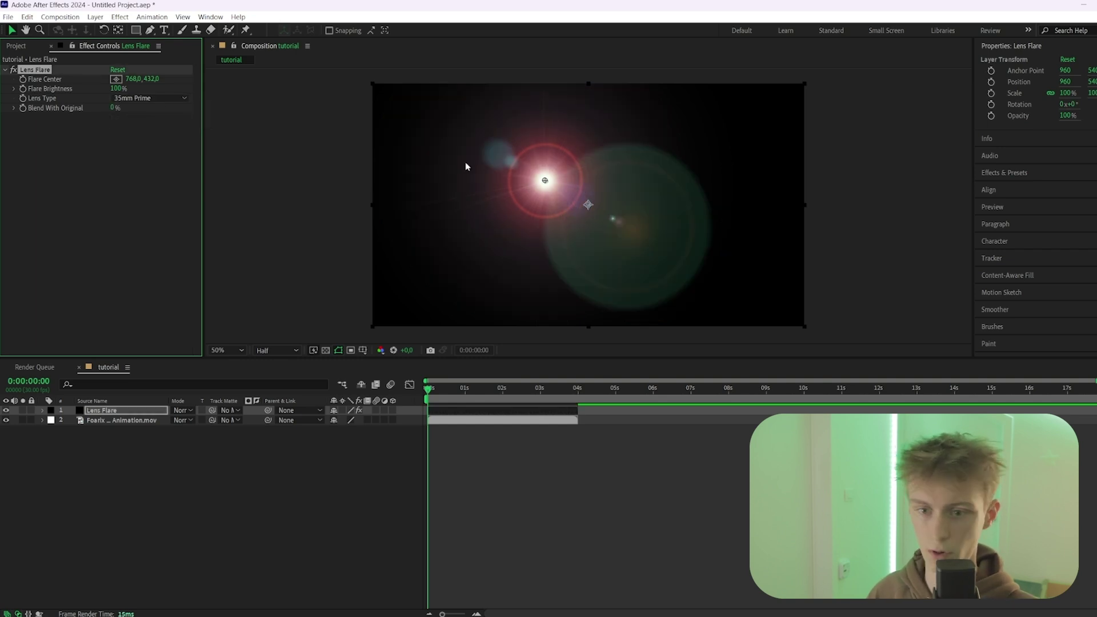
left_click(128, 98)
left_click(140, 133)
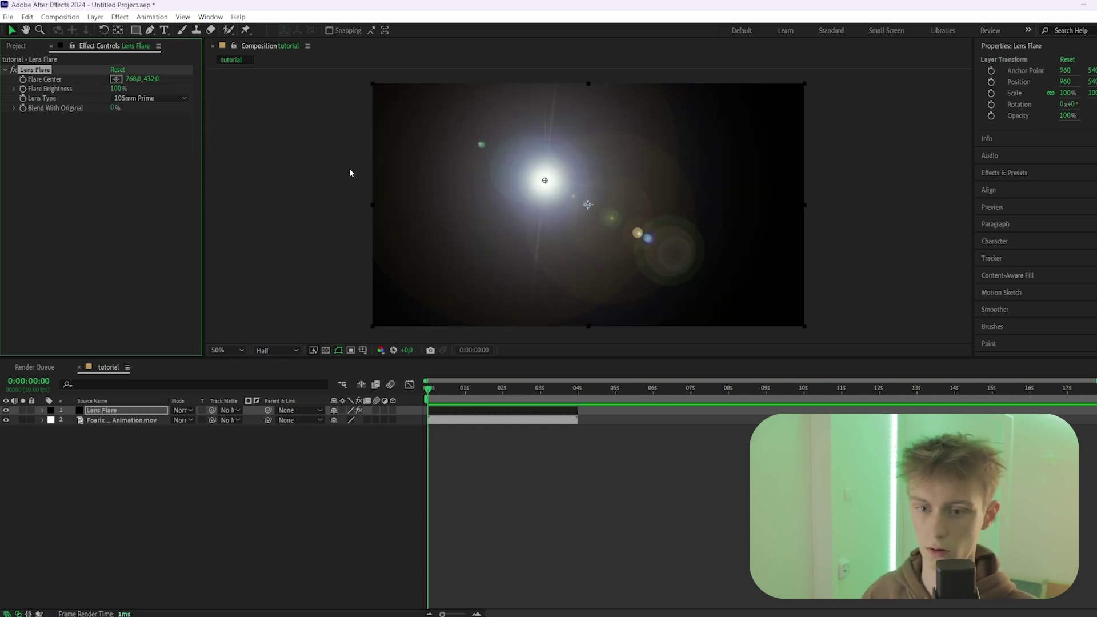
key("Delete")
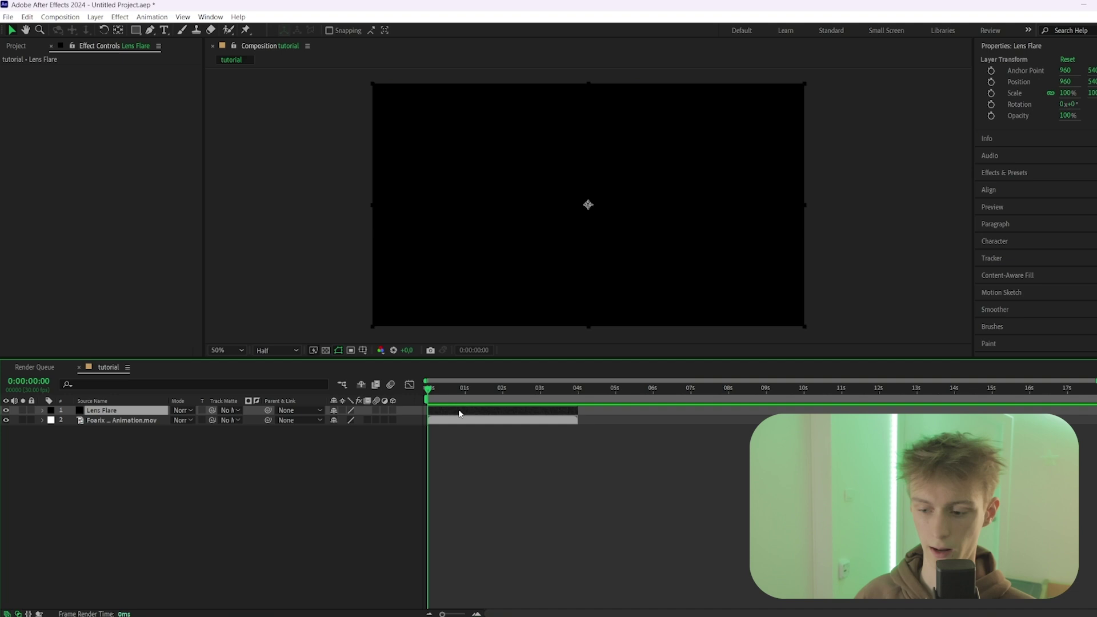
Apply the Optical Flares effect to the Lens Flare solid through the effect search.
key("ctrl+space")
type("optical")
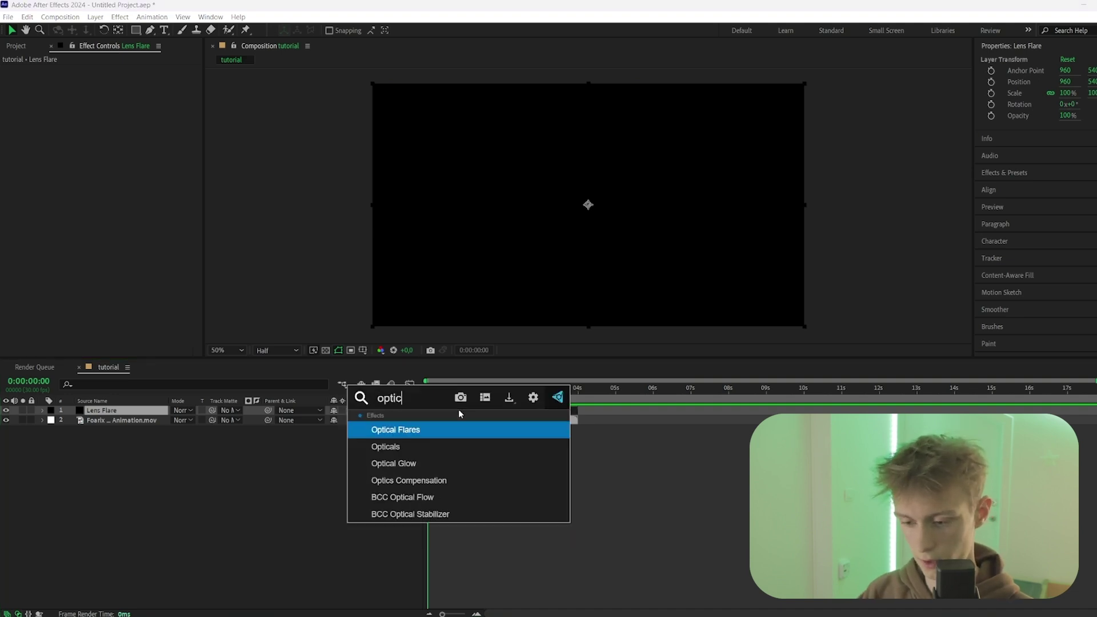
left_click(412, 435)
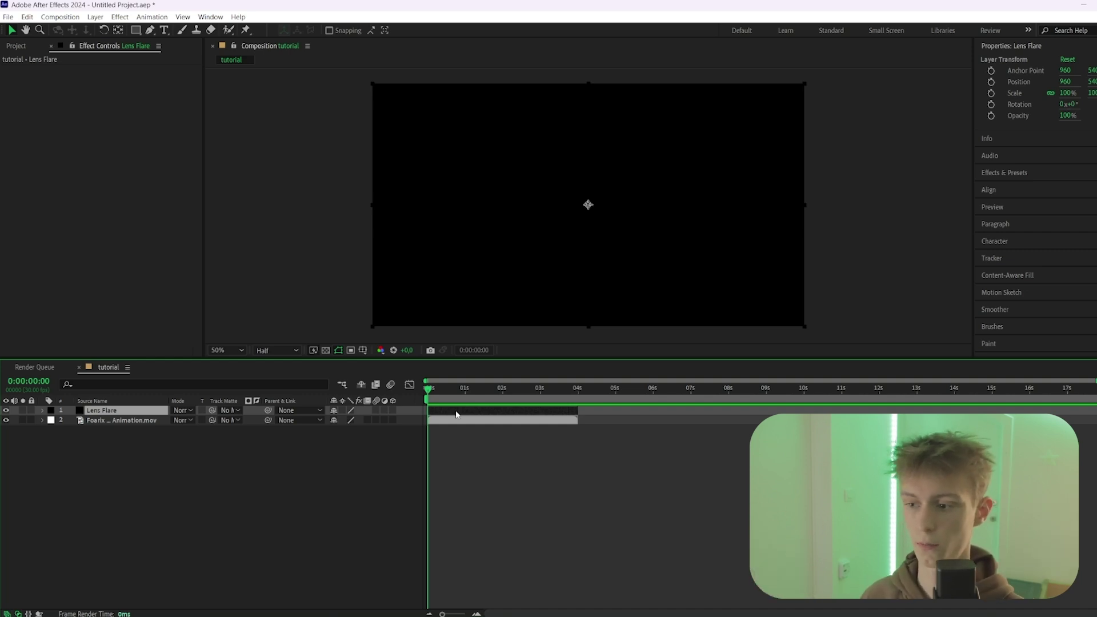
key("ctrl+space")
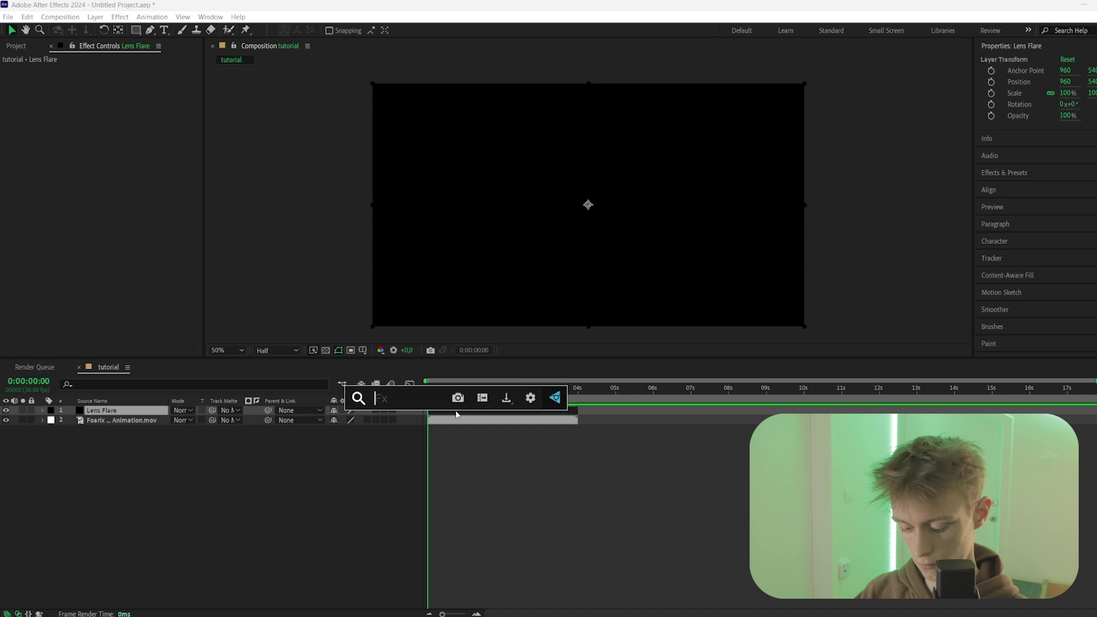
type("optica")
key("Return")
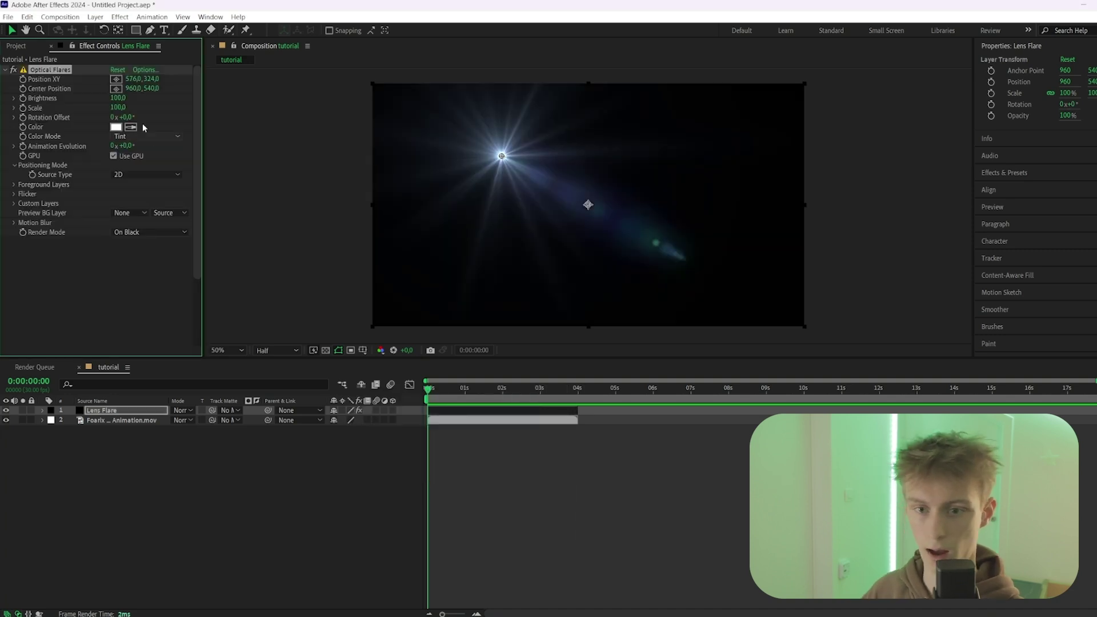
Load the 50mm Prime preset from the Motion Graphics flares in Optical Flares Options.
left_click(145, 71)
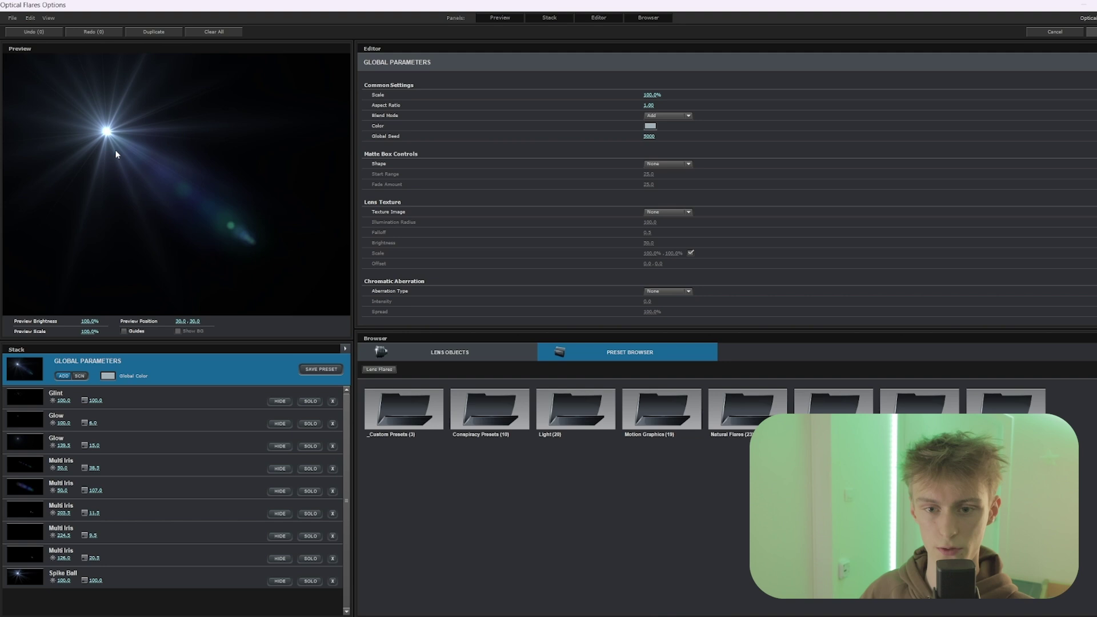
double_click(662, 409)
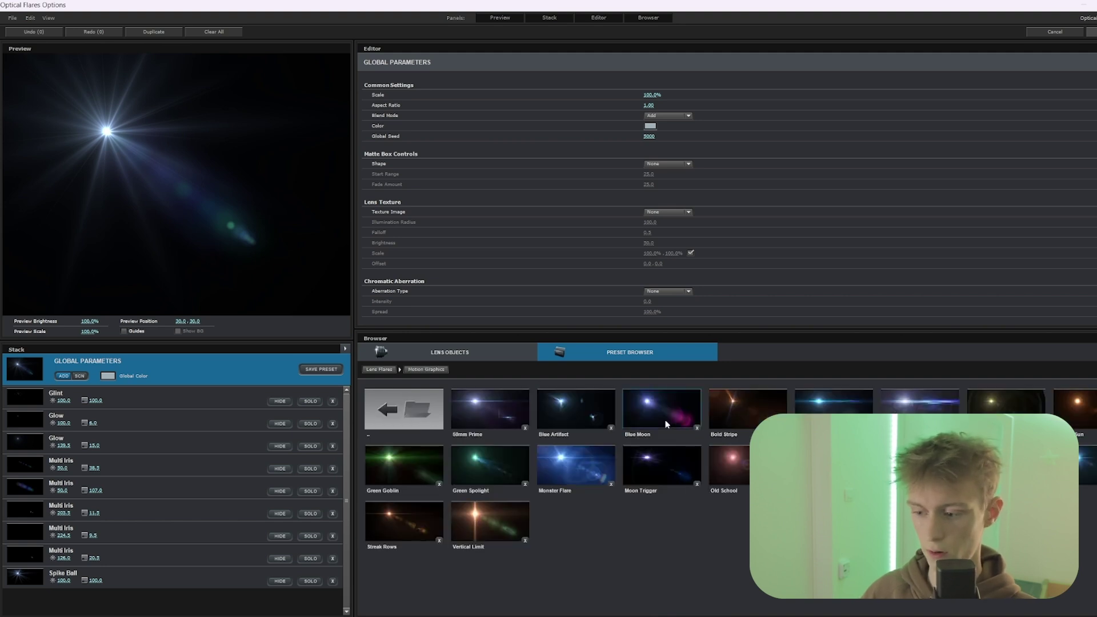
left_click(488, 415)
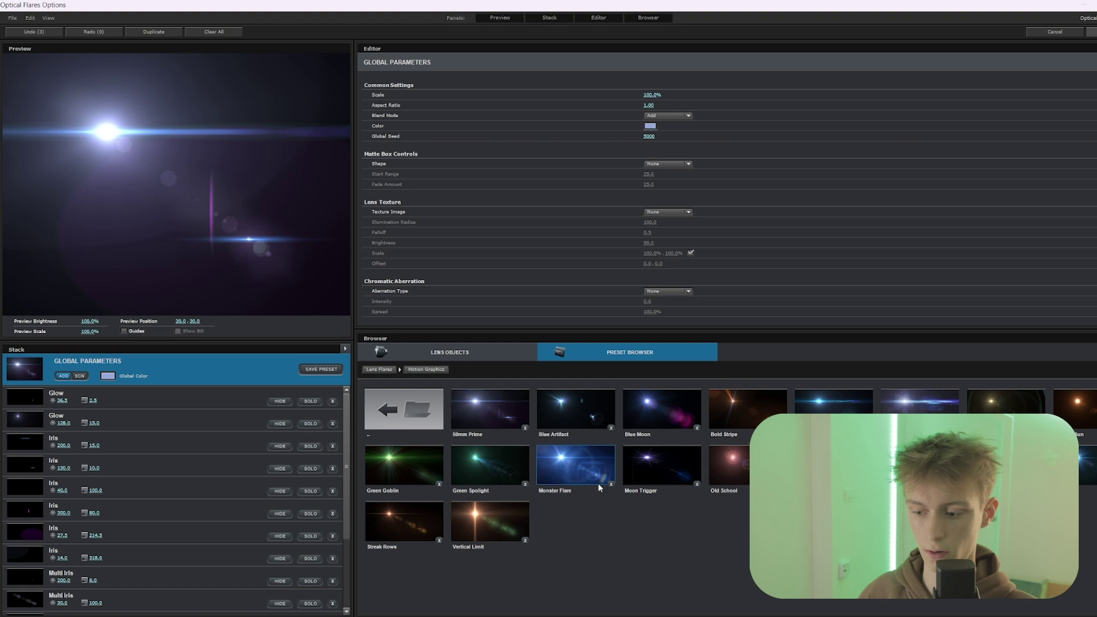
Change the flare's Global Color to green (94DEA7) and apply the changes.
scroll(256, 471, "down", 3)
scroll(69, 479, "up", 3)
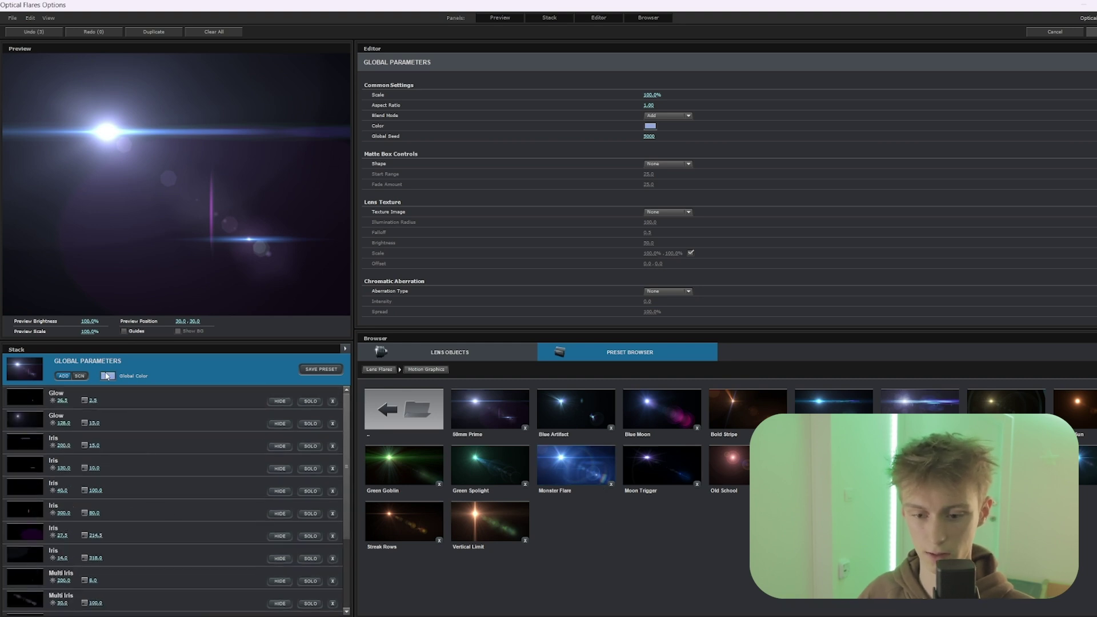
left_click(107, 375)
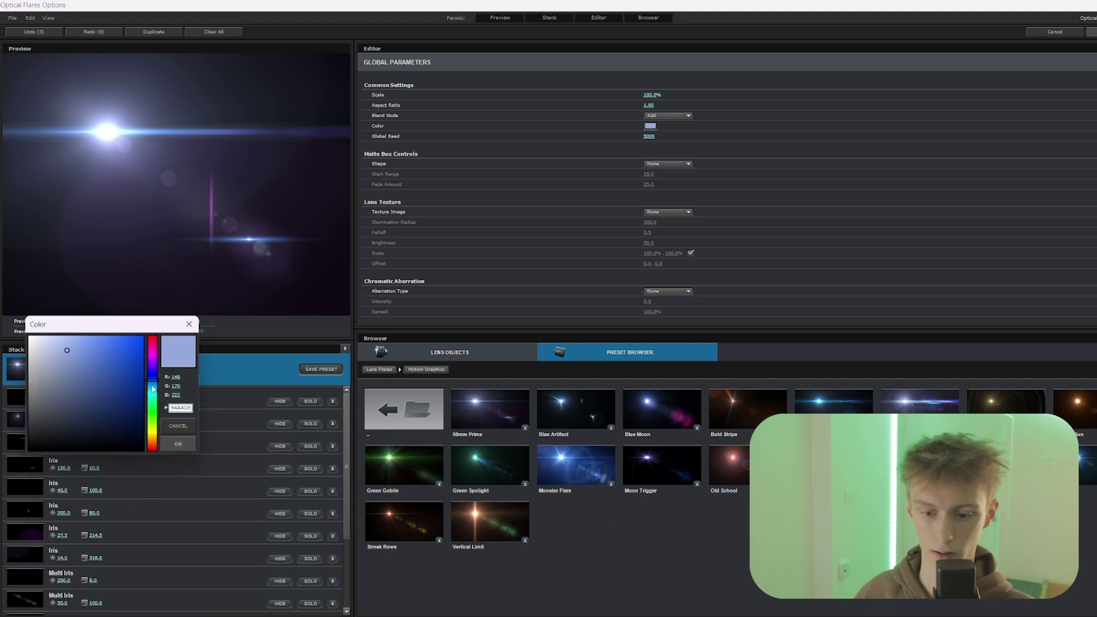
left_click_drag(153, 388, 153, 410)
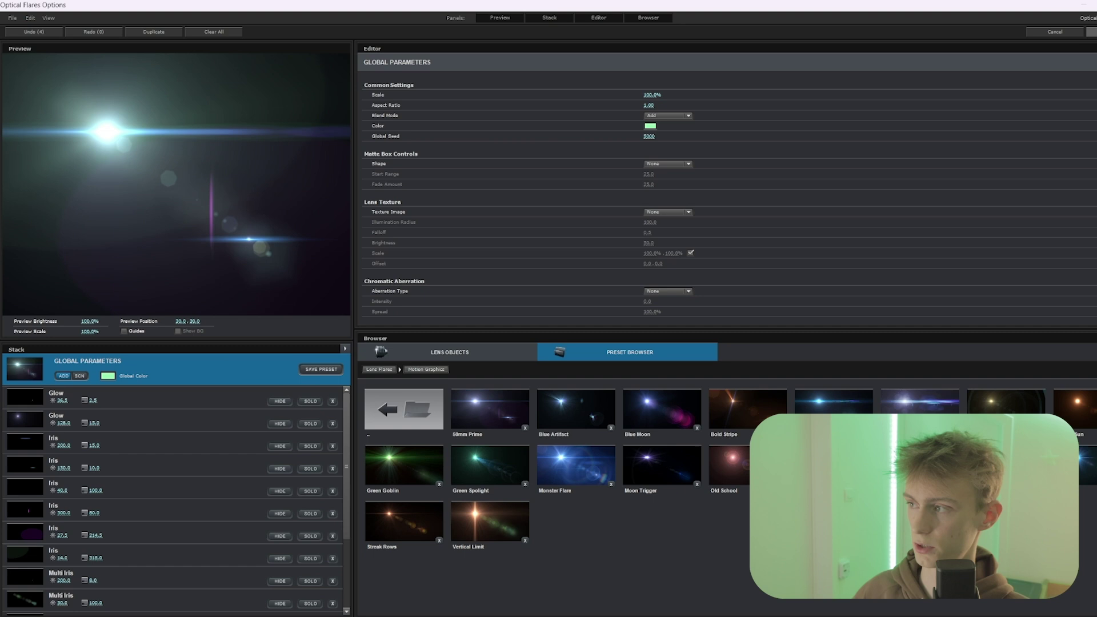
left_click(1092, 32)
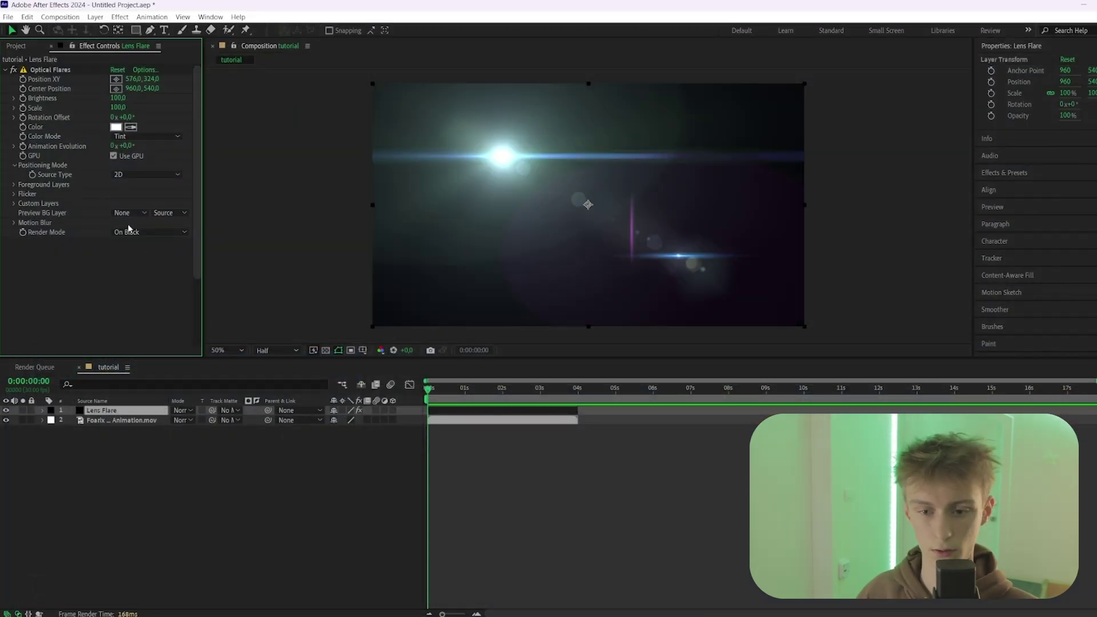
Set the Optical Flares Render Mode to On Transparent.
left_click(138, 234)
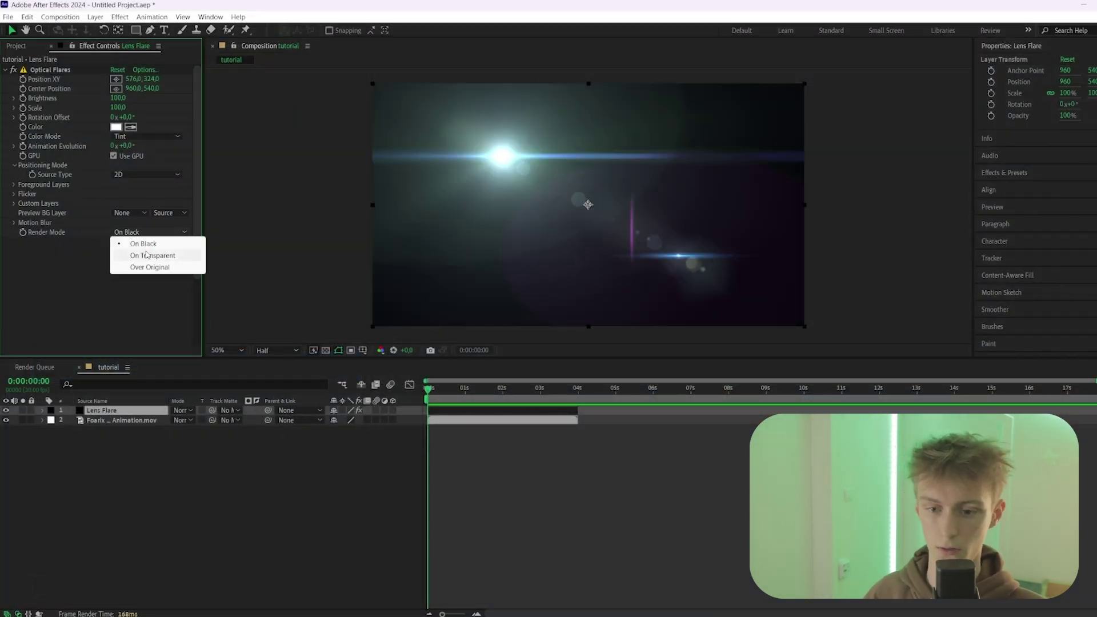
left_click(146, 256)
left_click_drag(430, 389, 474, 393)
key("F2")
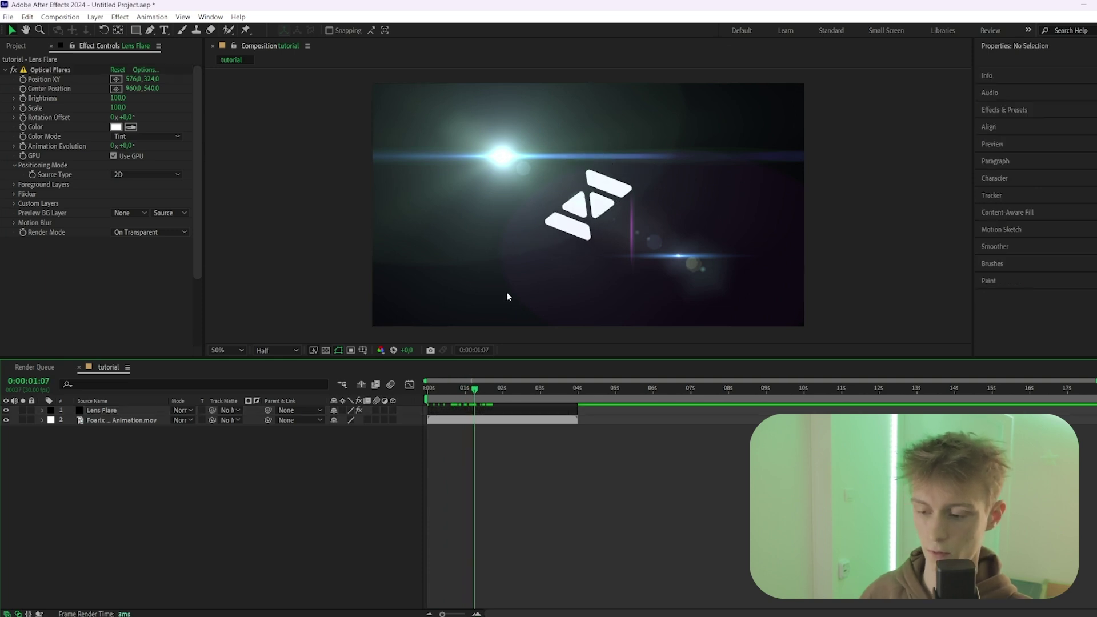
Move the logo layer above the flare and set its blending mode to Screen.
left_click(447, 421)
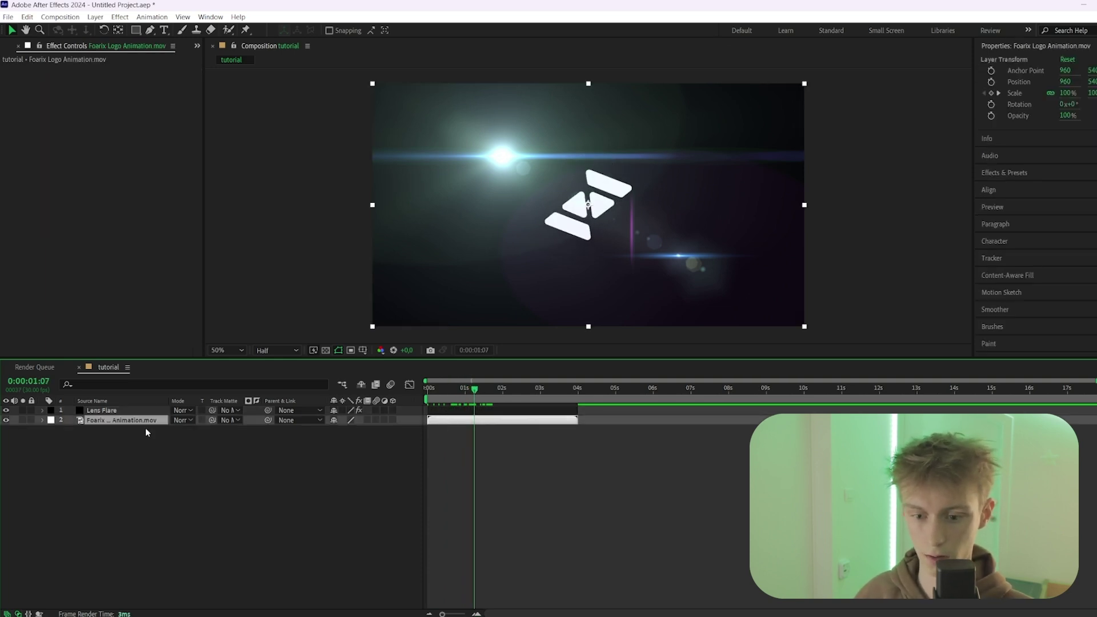
left_click_drag(131, 422, 132, 409)
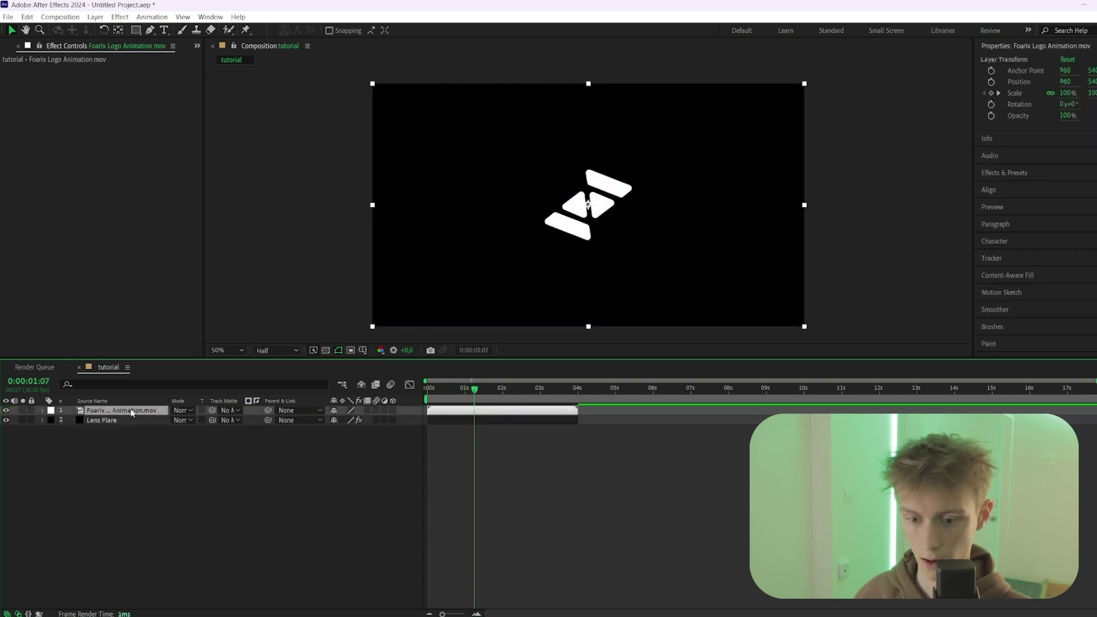
left_click(192, 410)
left_click(228, 283)
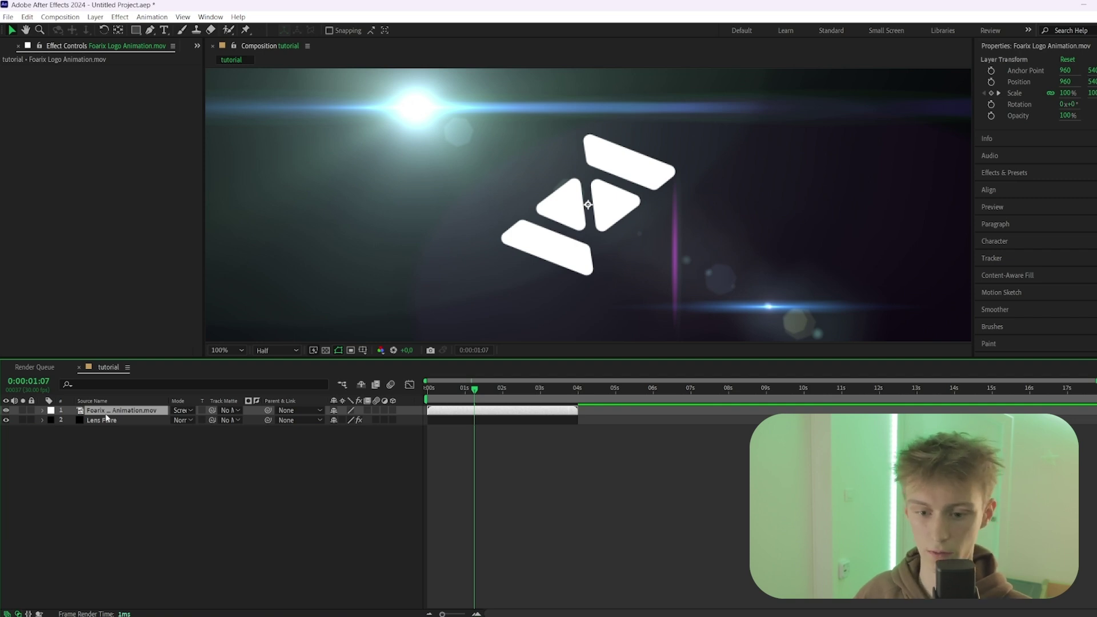
Move the logo layer back below the flare with Normal blending, selecting Lens Flare.
left_click_drag(100, 412, 102, 428)
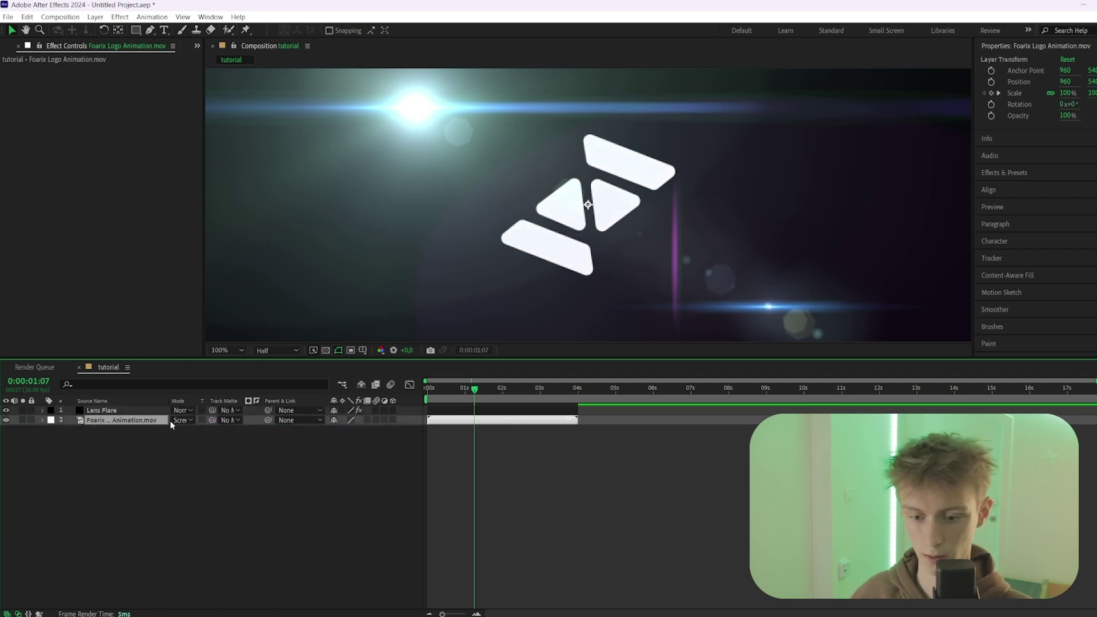
left_click(182, 420)
left_click(224, 145)
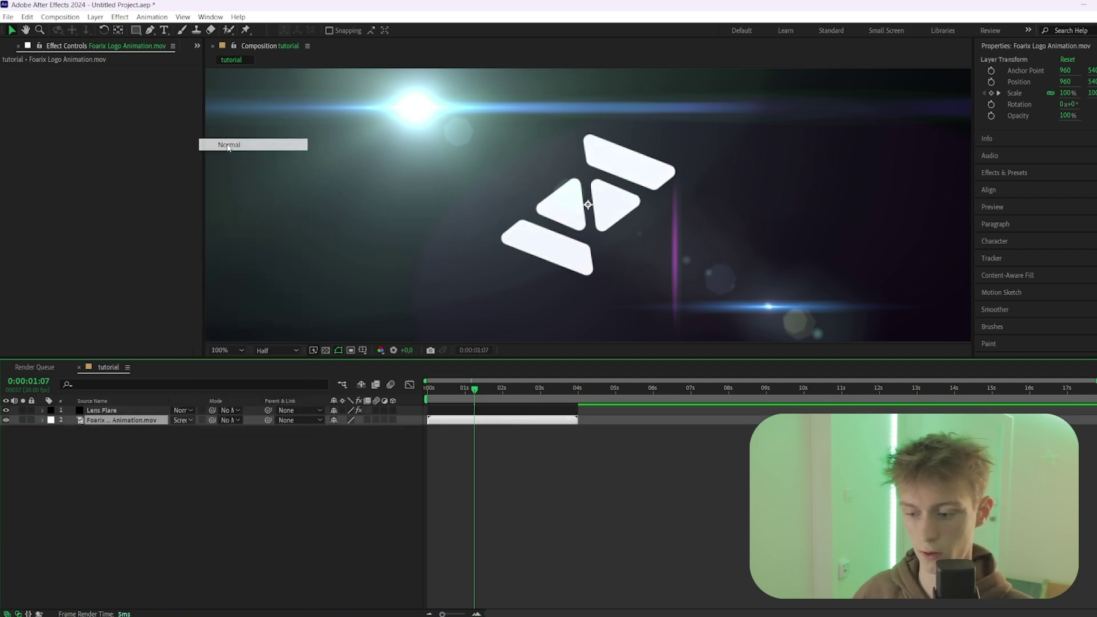
left_click(455, 410)
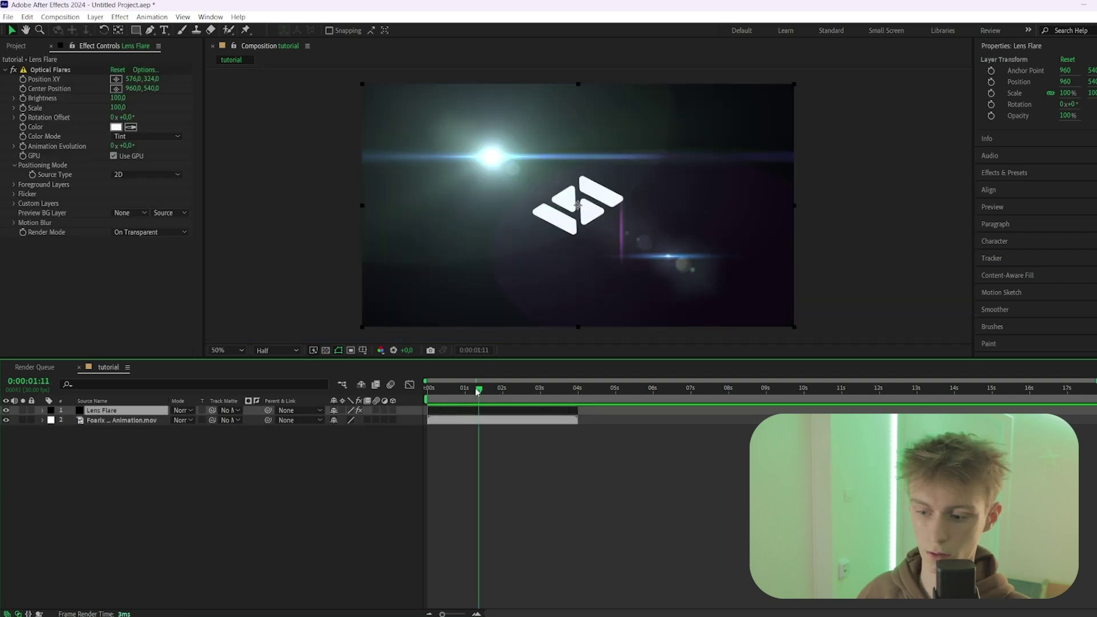
Keyframe the flare's Position XY from 300,-147 to the far right near 4 s, with Easy Ease.
key("Home")
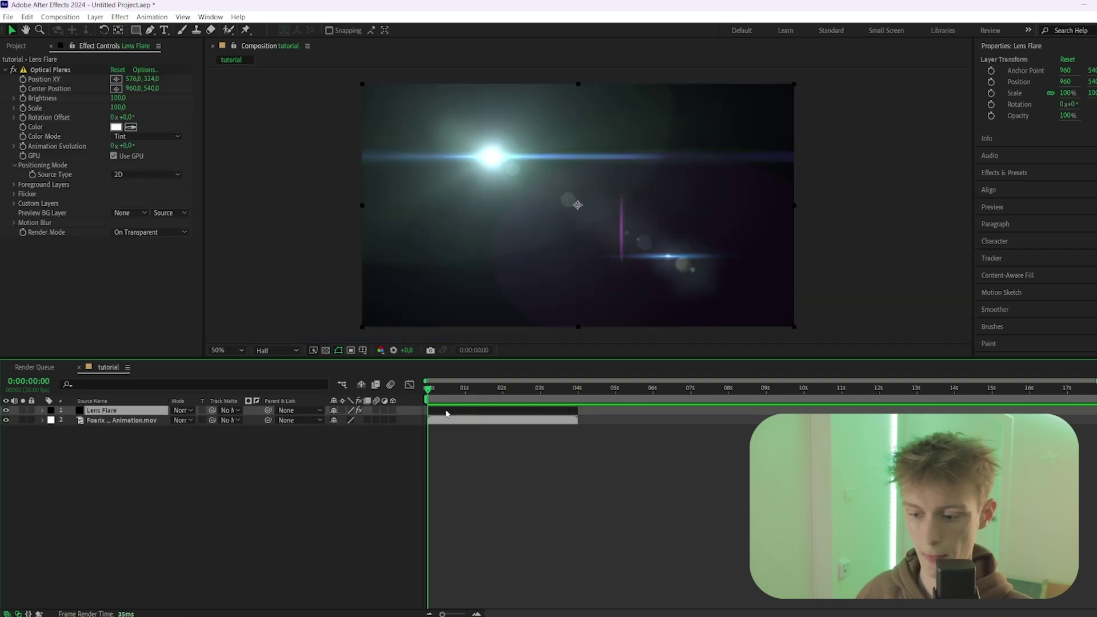
left_click(22, 80)
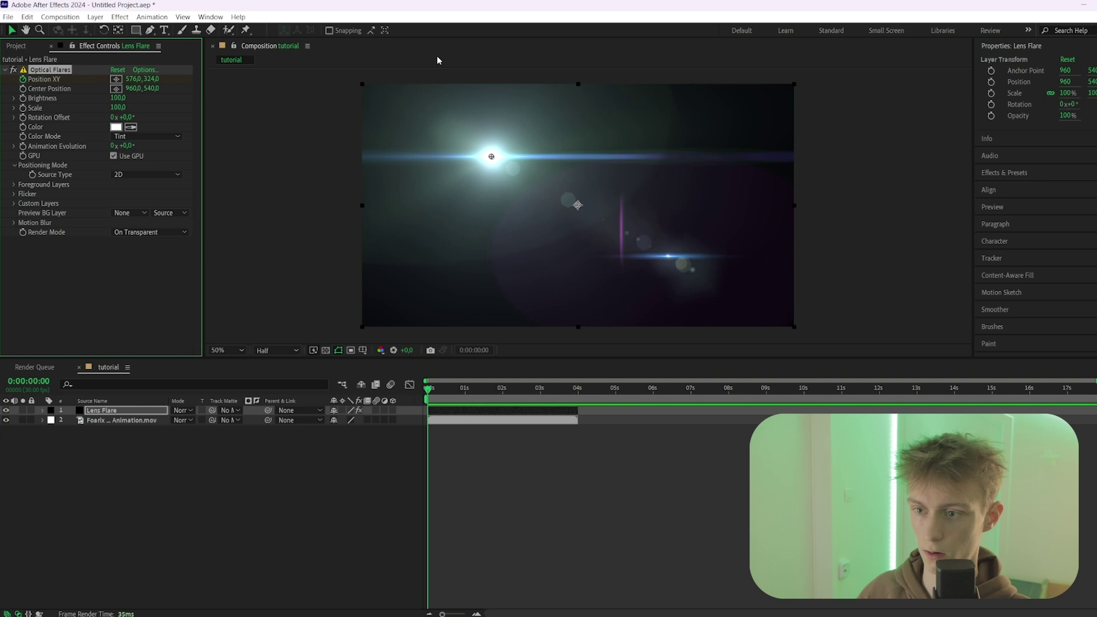
left_click_drag(149, 80, 99, 117)
left_click_drag(132, 80, 85, 81)
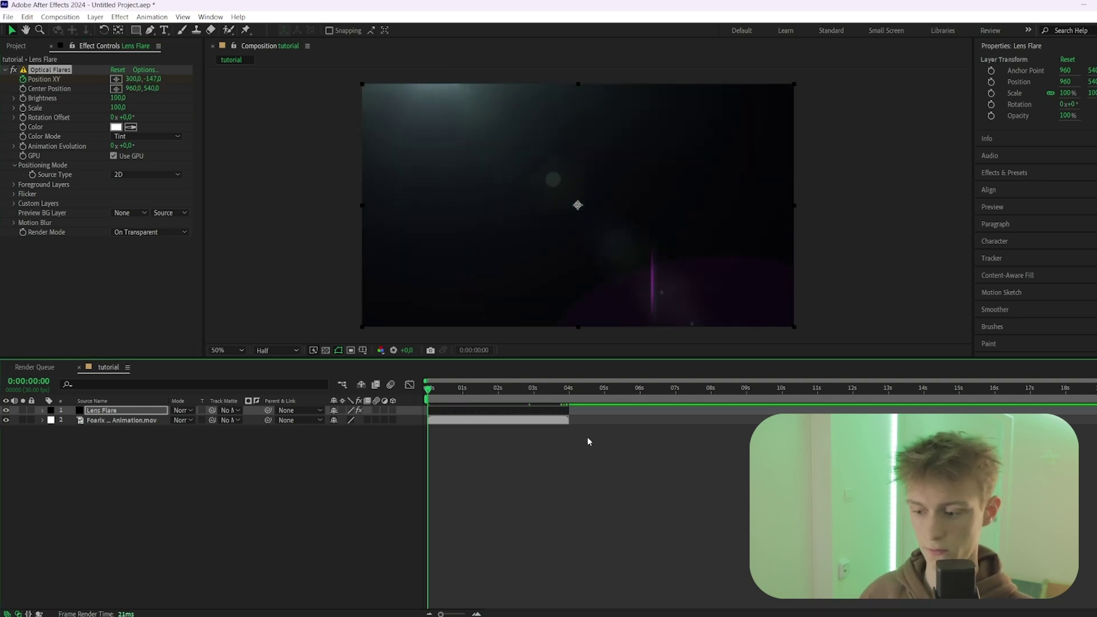
scroll(588, 442, "up", 5)
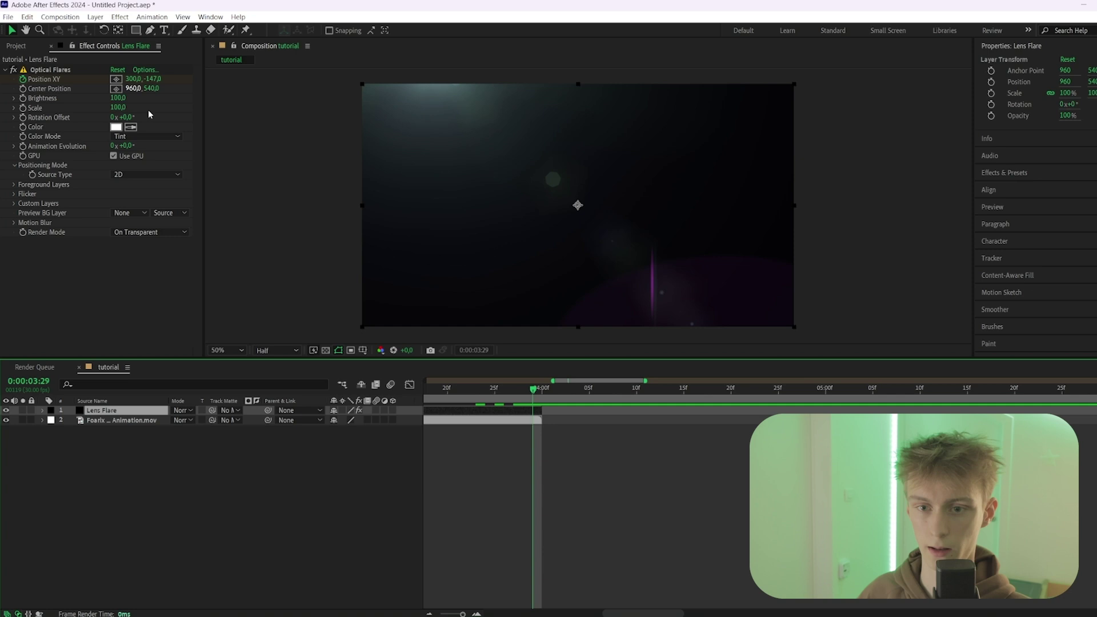
left_click_drag(132, 79, 806, 77)
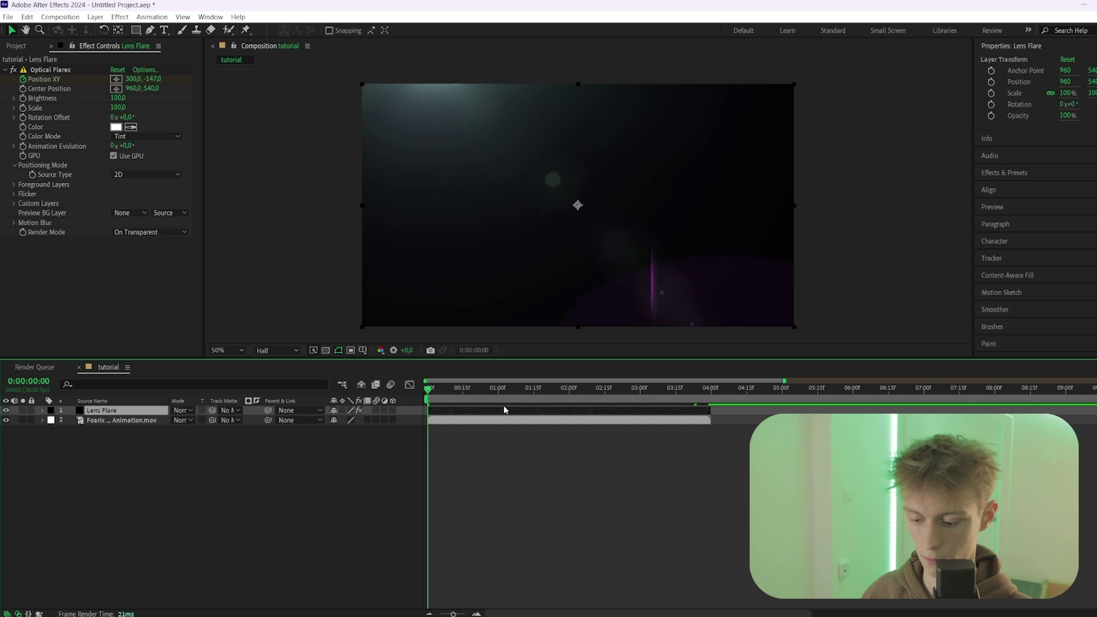
key("u")
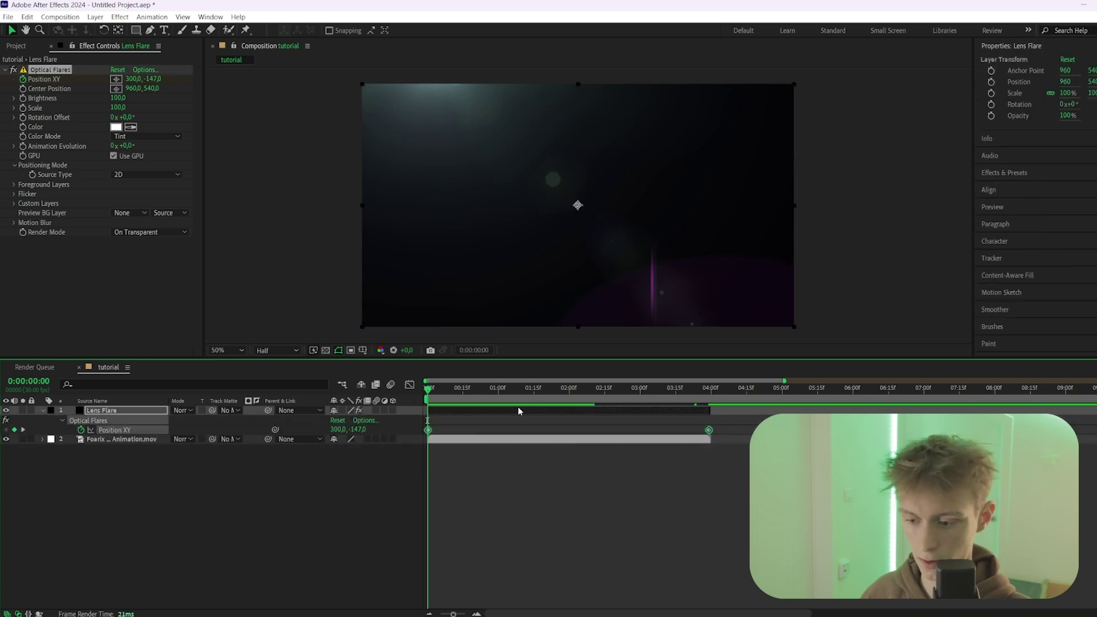
key("F9")
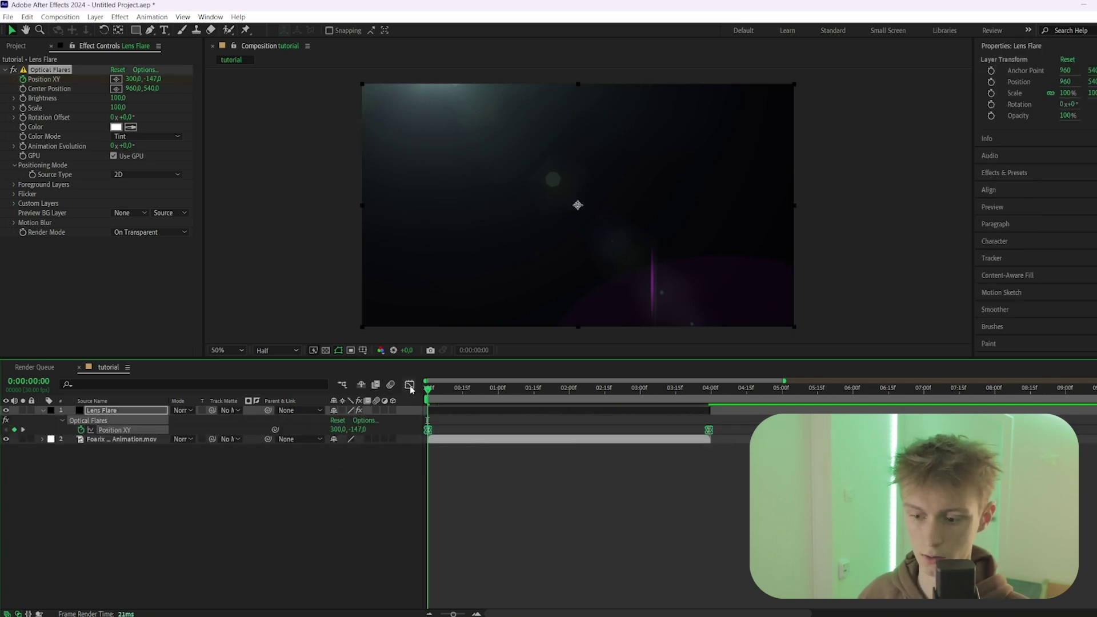
Reshape the Position XY speed graph so the flare starts fast and tapers into the last keyframe.
left_click(409, 386)
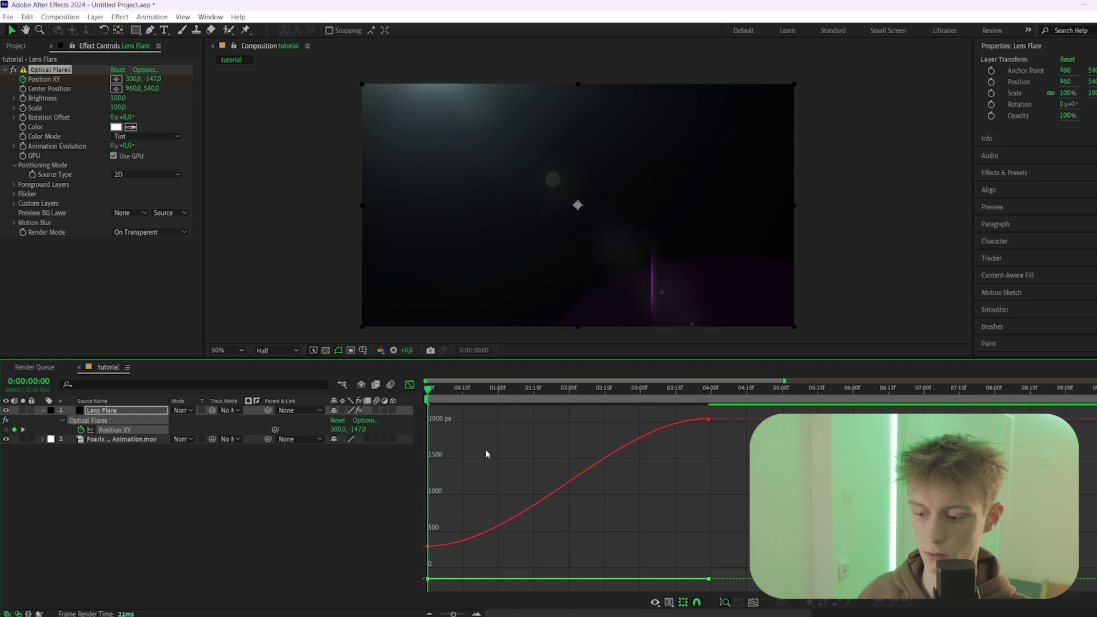
right_click(514, 438)
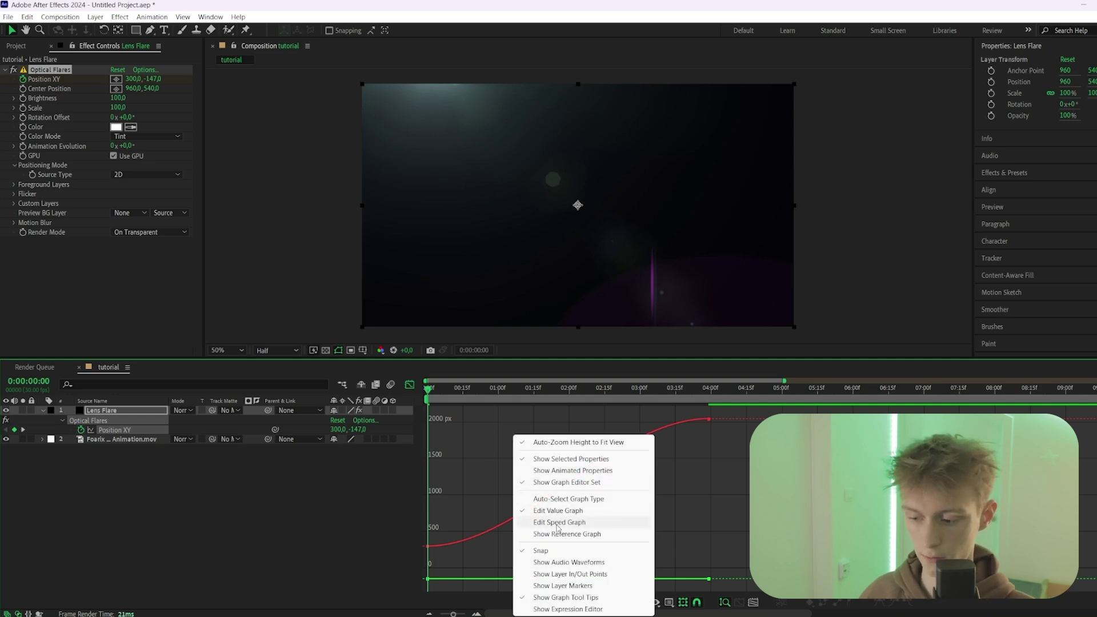
left_click(550, 523)
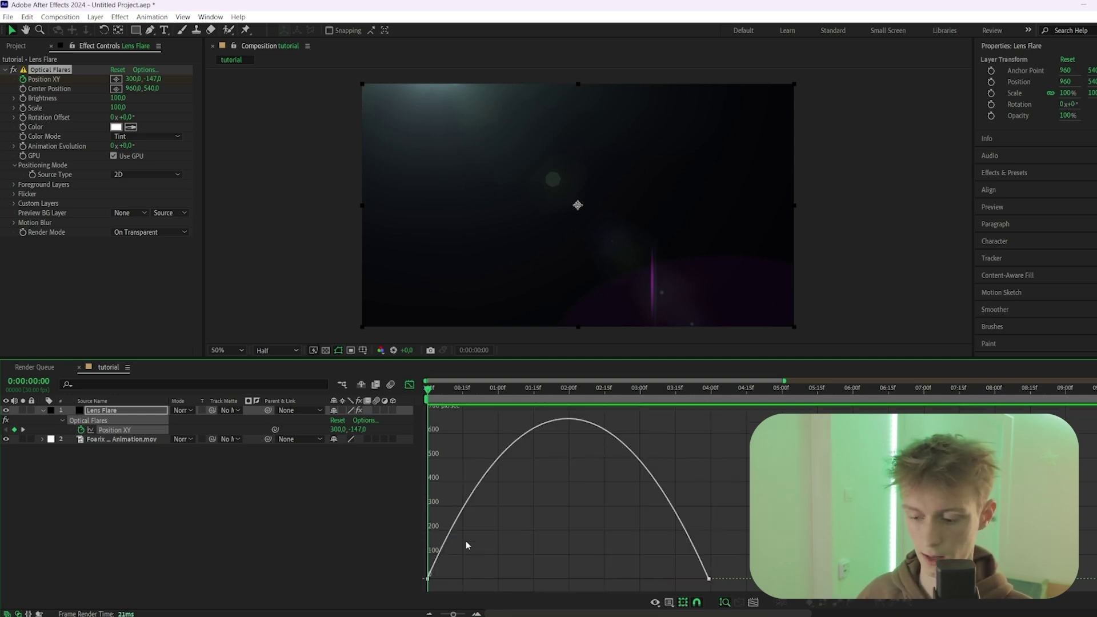
left_click(439, 552)
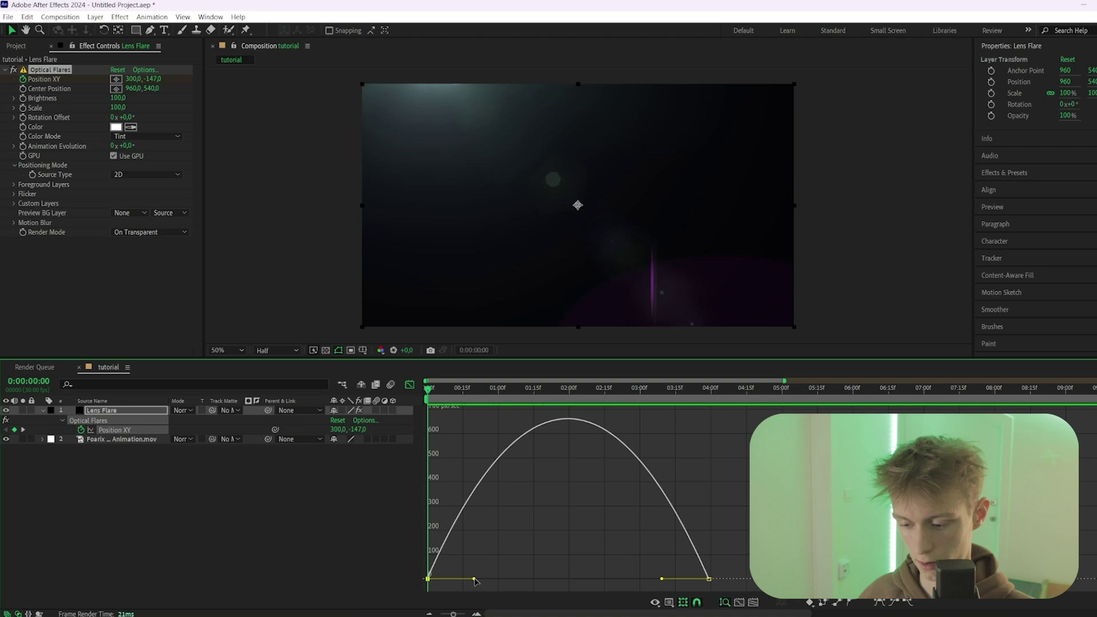
left_click_drag(475, 581, 446, 568)
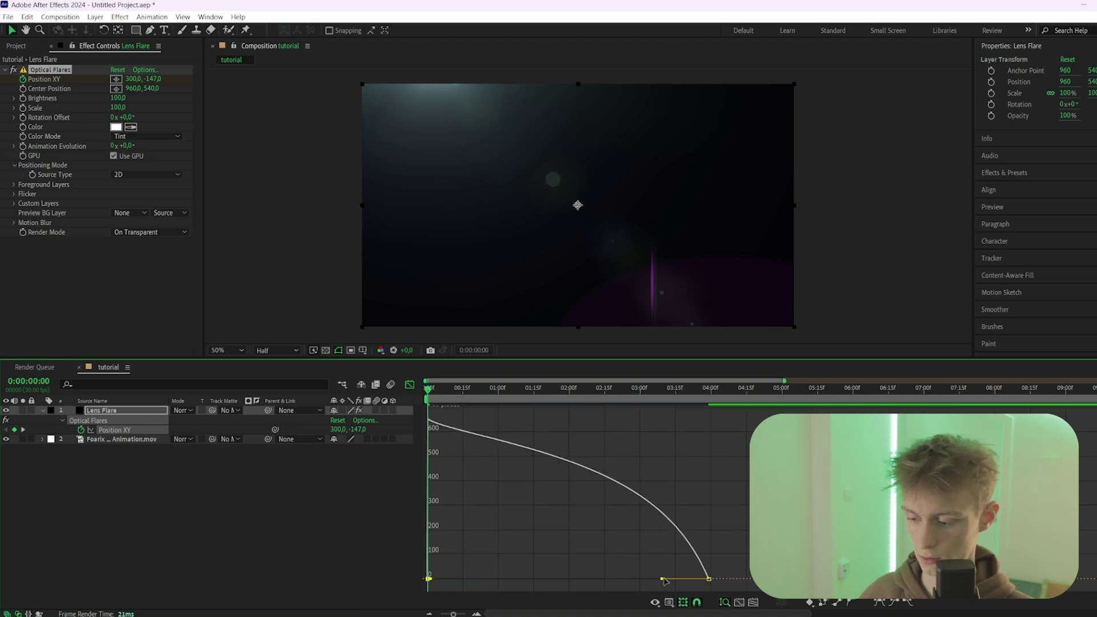
left_click_drag(661, 580, 492, 585)
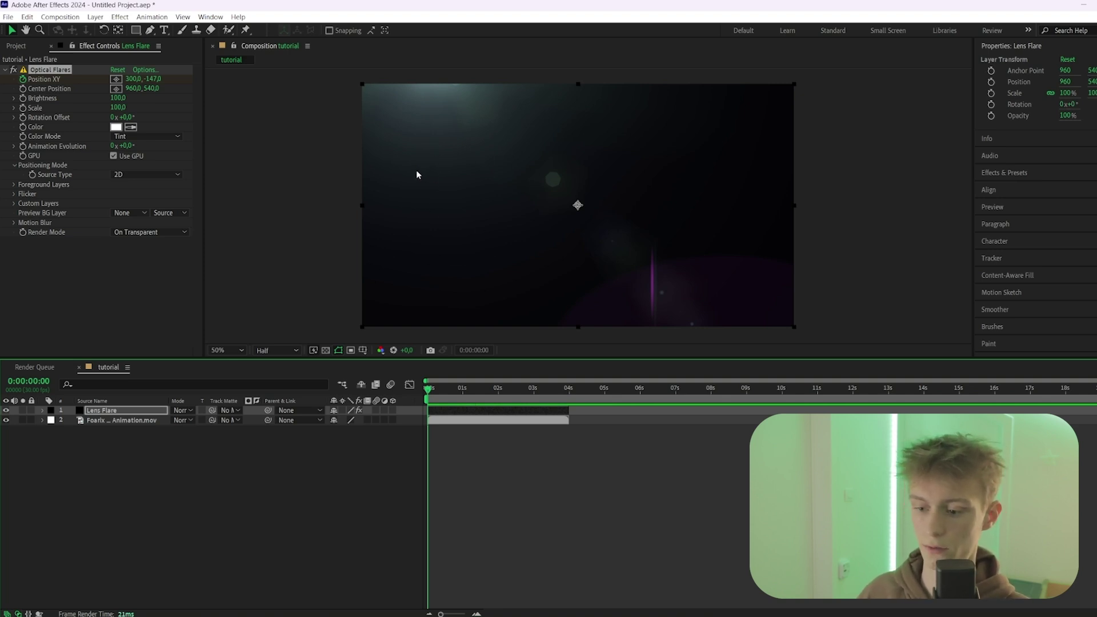
Preview the sweep, then apply the Blue Spark preset from the Light folder in Optical Flares.
key("space")
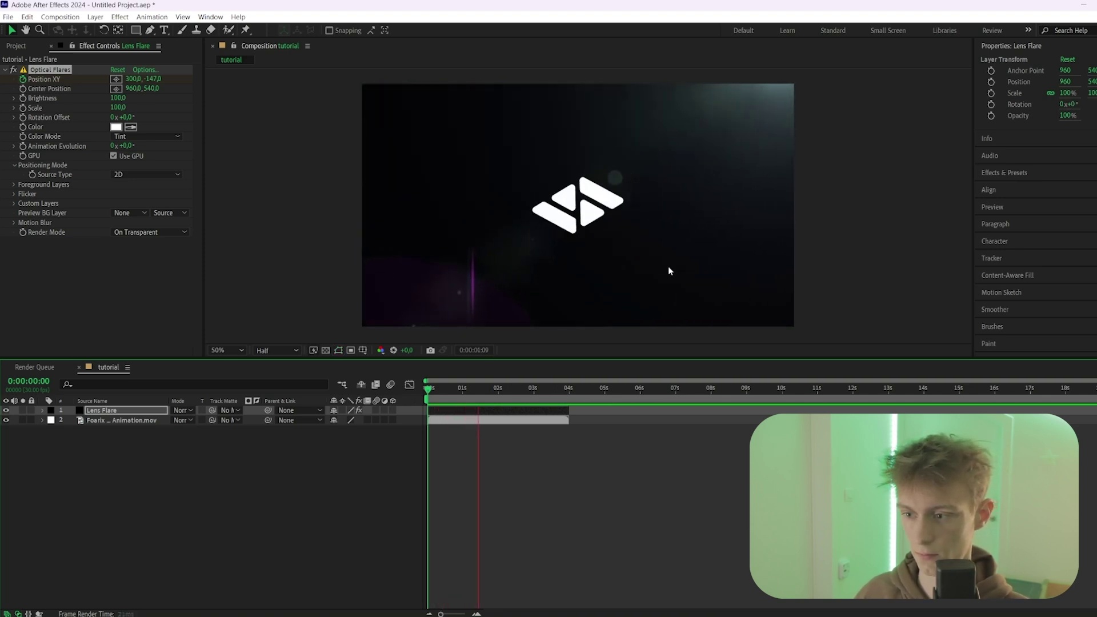
left_click(488, 395)
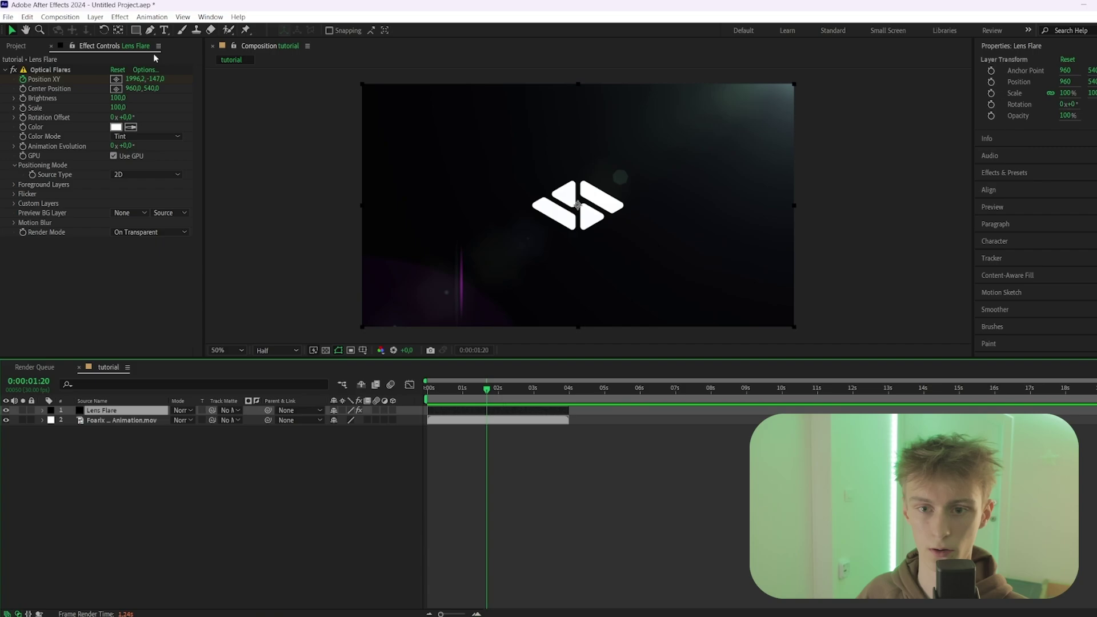
left_click(144, 69)
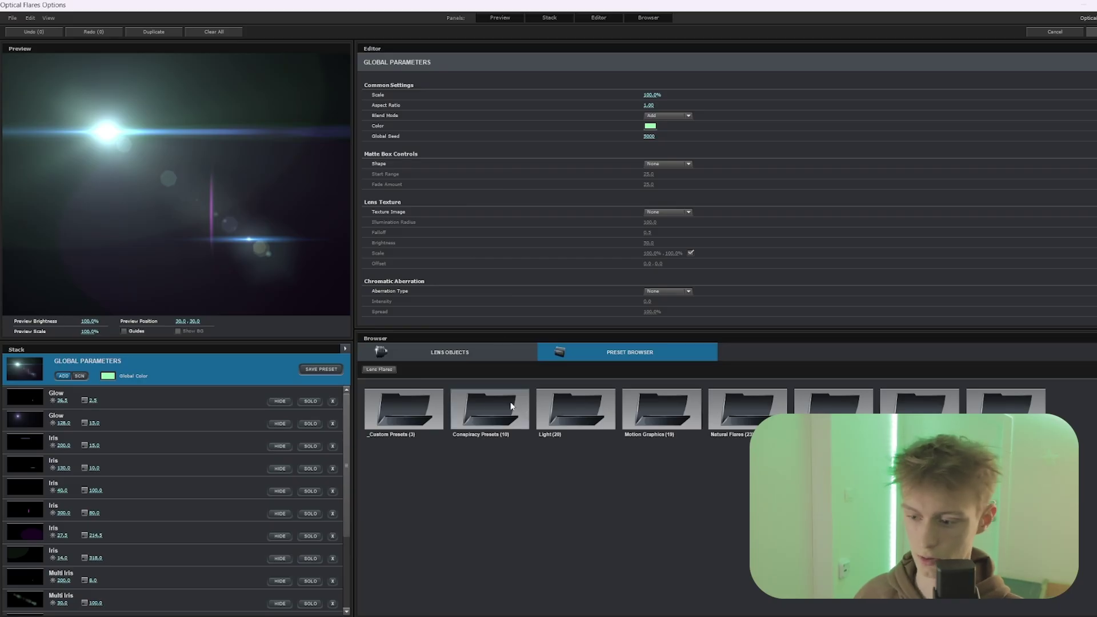
double_click(575, 408)
left_click(651, 411)
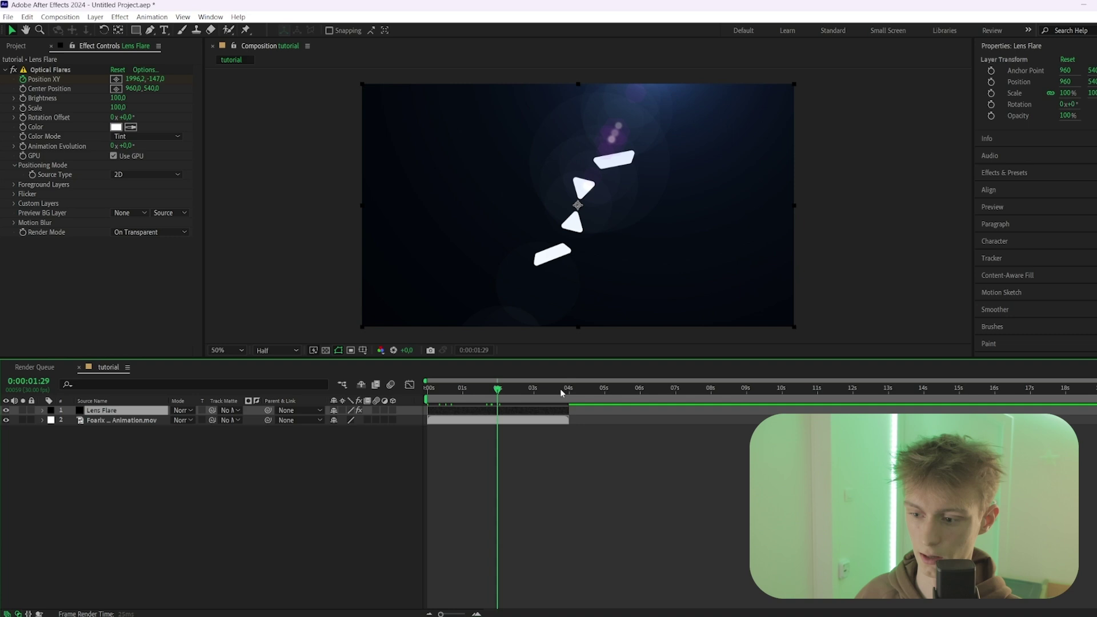
key("space")
key("space")
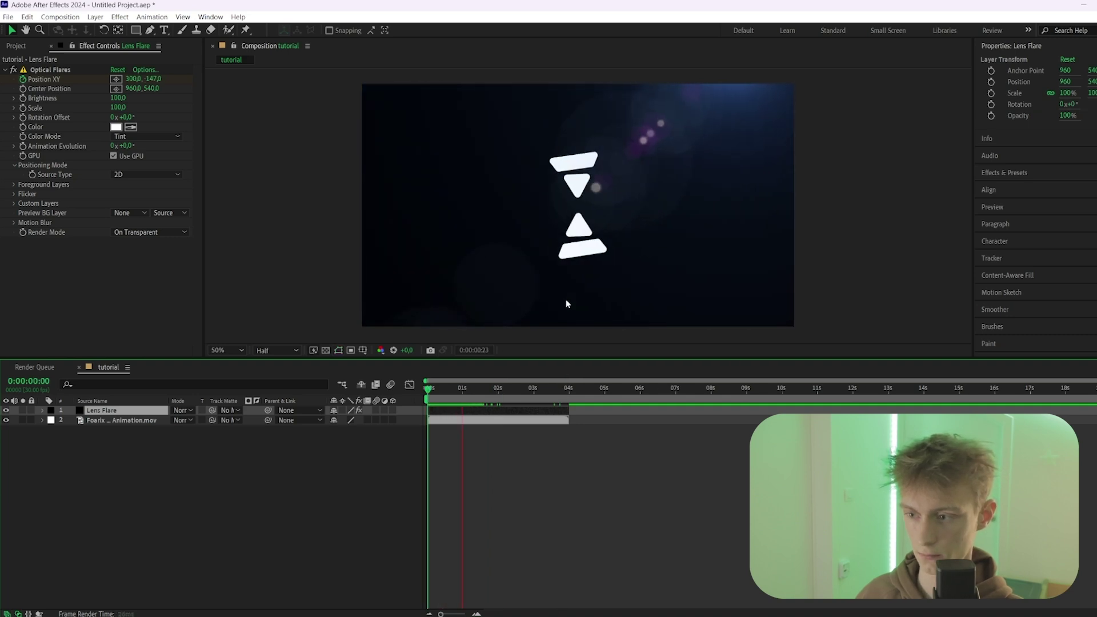
key("space")
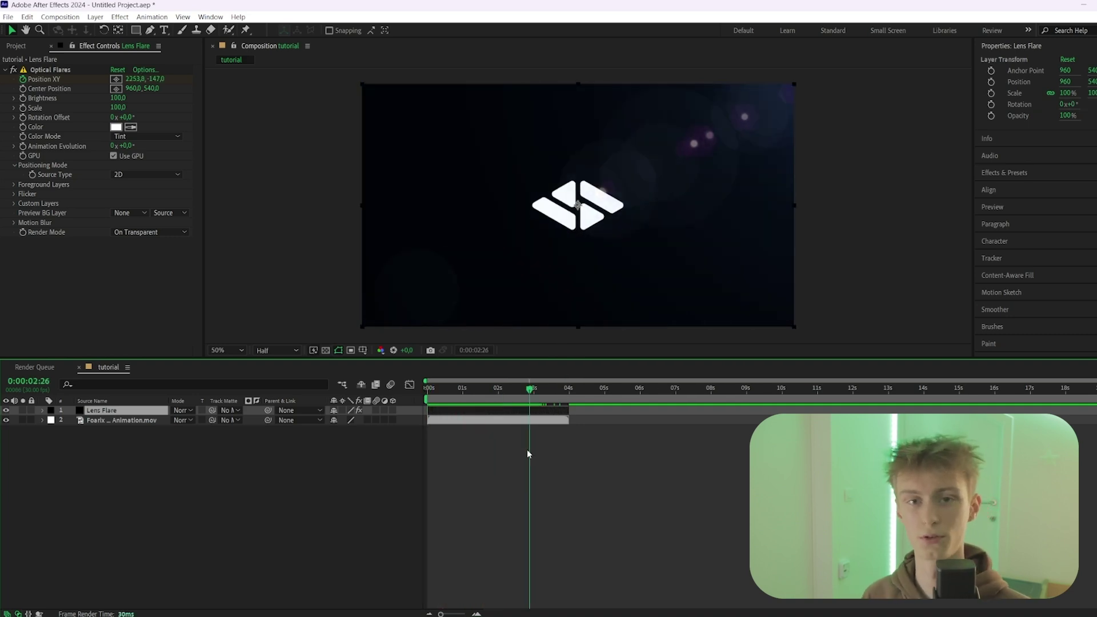